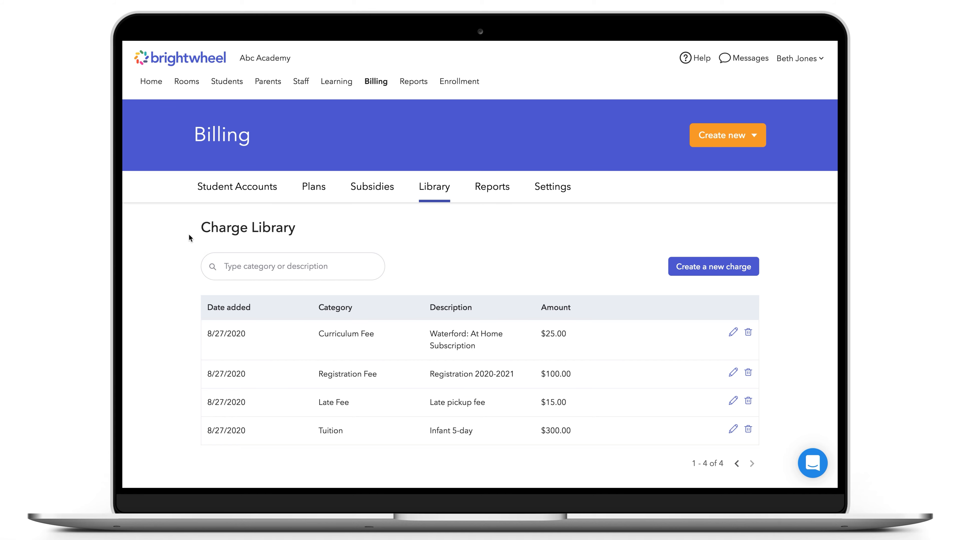
Open the student accounts and check the billing actions available on the first listed student's account, returning to the student list
{"action": "left_click", "coordinate": [223, 192]}
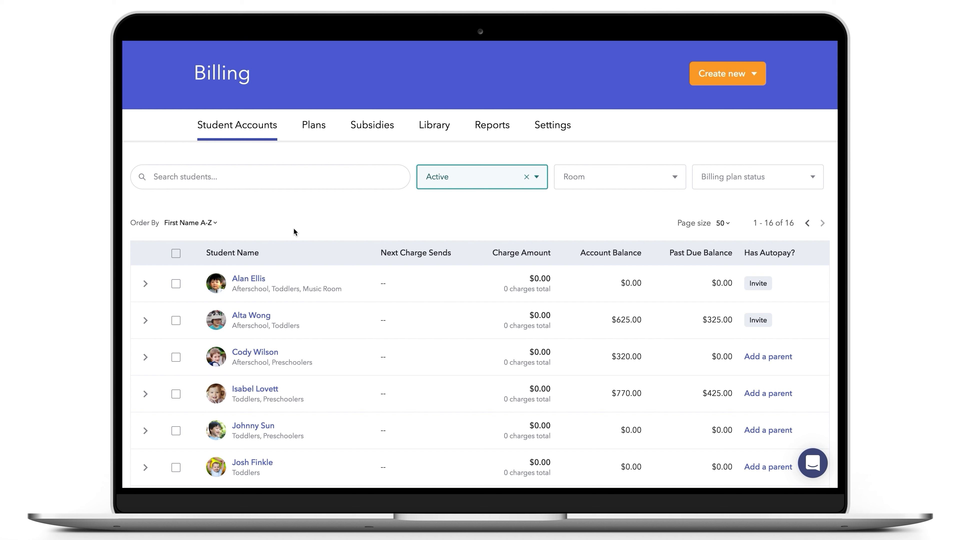
{"action": "left_click", "coordinate": [243, 276]}
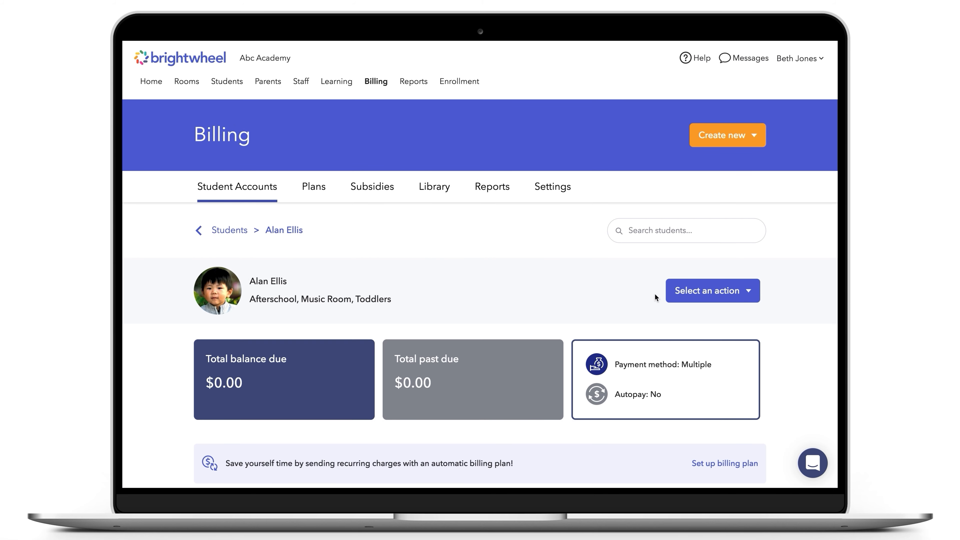
{"action": "left_click", "coordinate": [690, 299]}
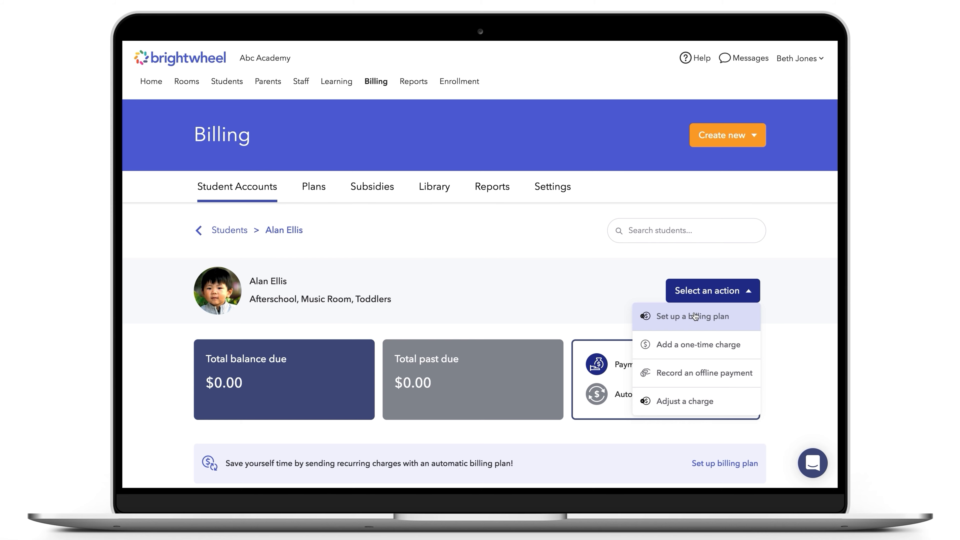
{"action": "left_click", "coordinate": [234, 232]}
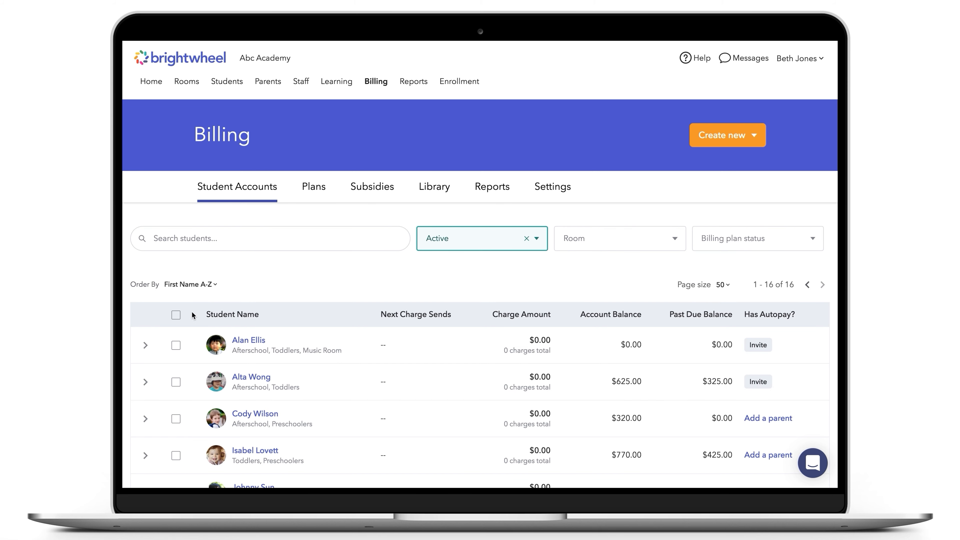
Start a billing plan for the first listed student and continue to its statement schedule
{"action": "left_click", "coordinate": [176, 345]}
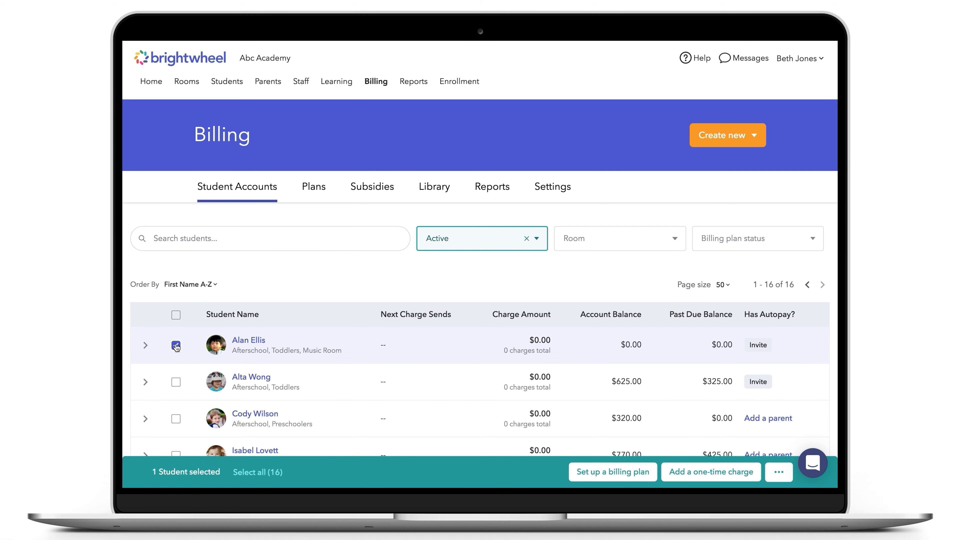
{"action": "left_click", "coordinate": [588, 473]}
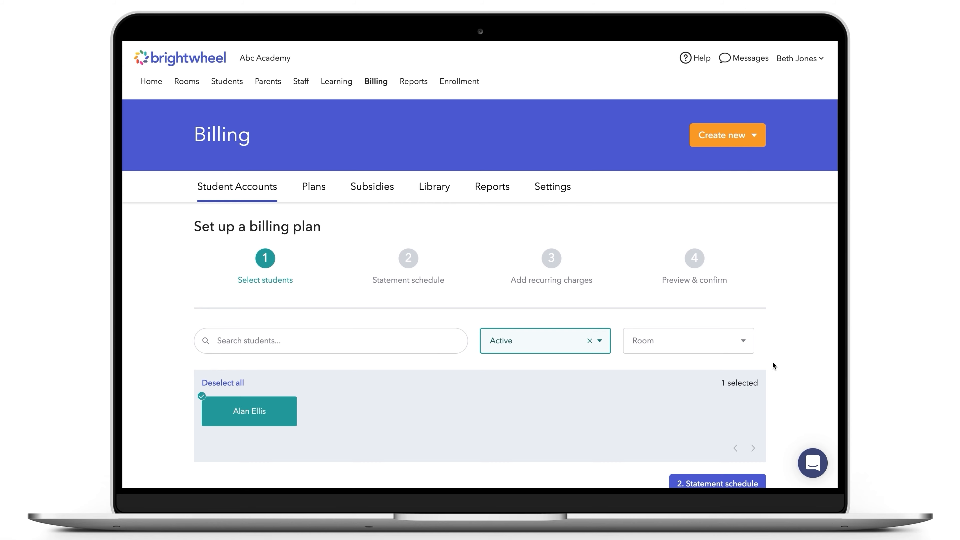
{"action": "scroll", "coordinate": [773, 362], "scroll_direction": "down", "scroll_amount": 2}
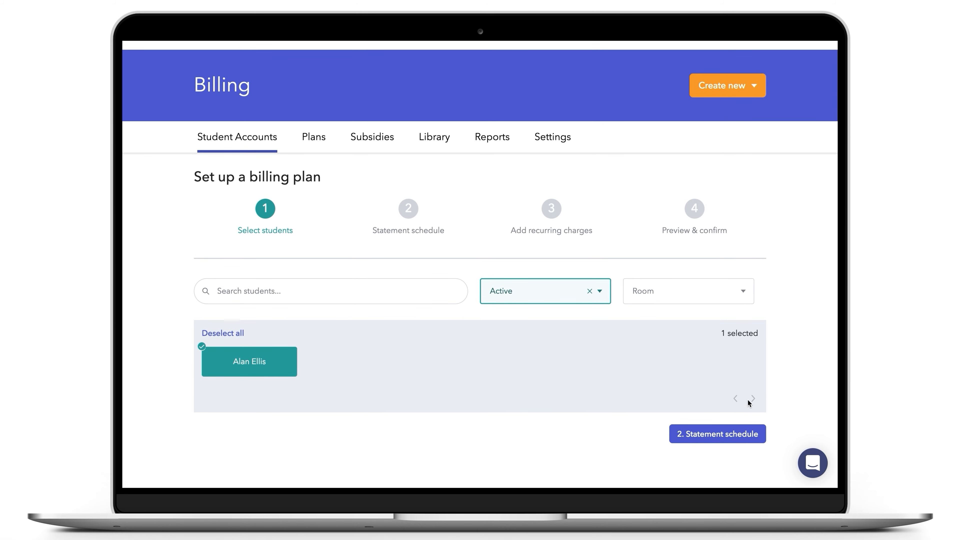
{"action": "left_click", "coordinate": [722, 434]}
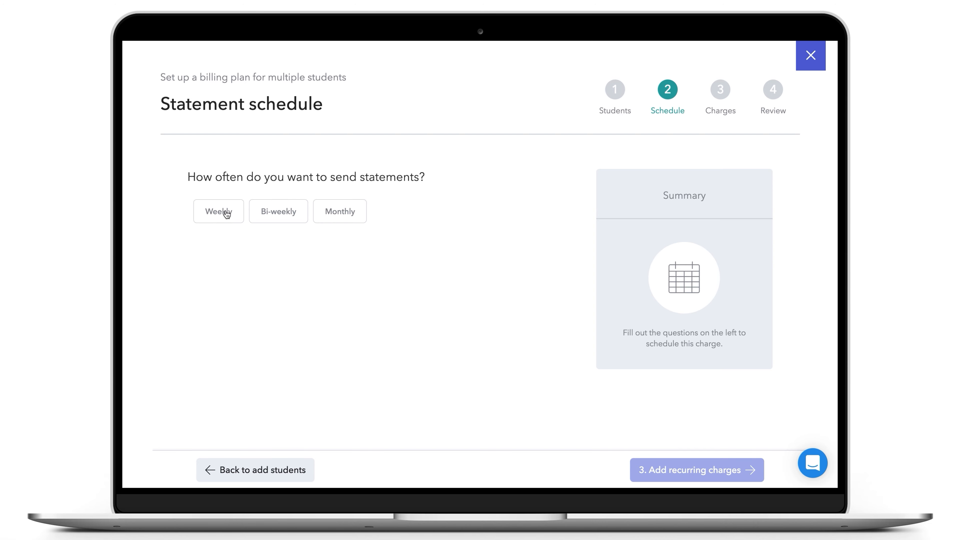
Schedule monthly statements that parents receive 3 days before payment is due
{"action": "left_click", "coordinate": [344, 219]}
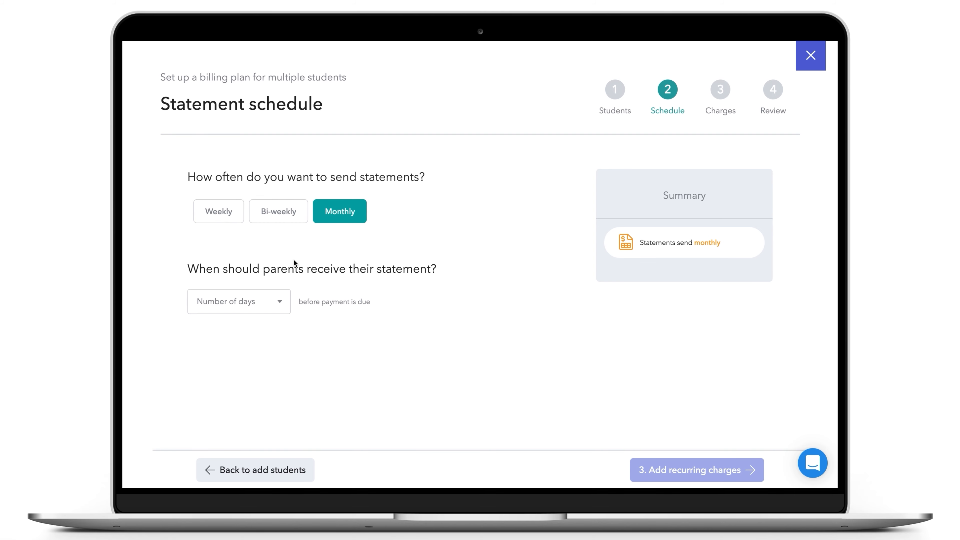
{"action": "left_click", "coordinate": [269, 297]}
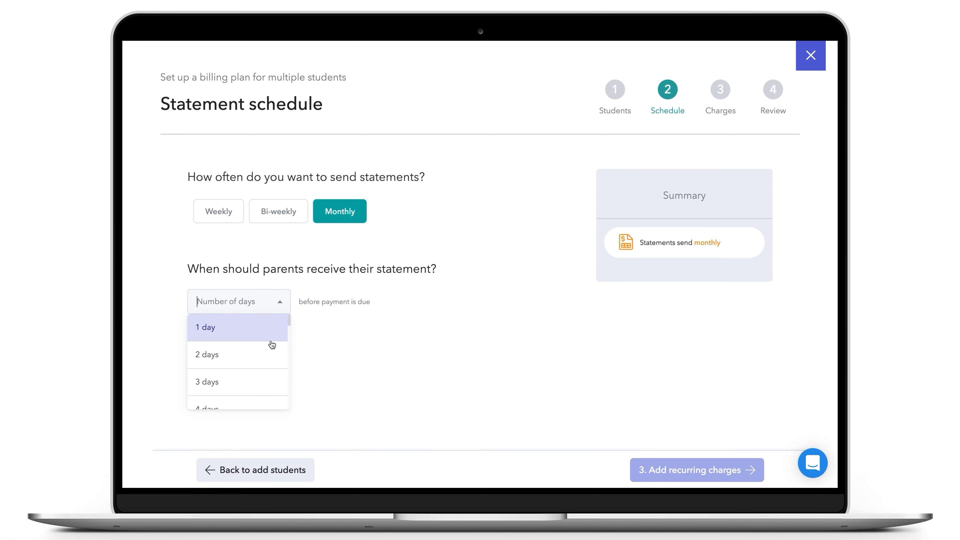
{"action": "left_click", "coordinate": [272, 377]}
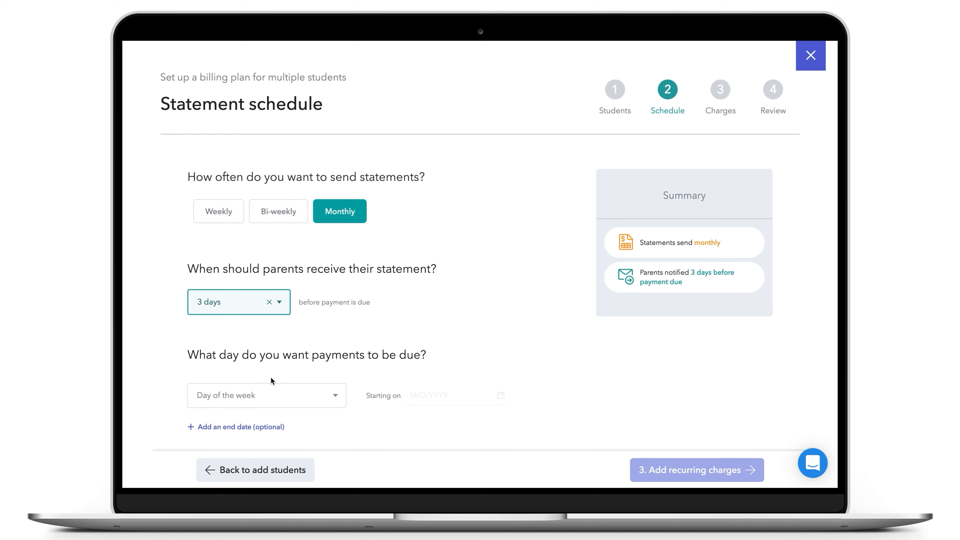
Make payments due on the 5th of the month starting 9/5/2020, billing for the current period, and continue to recurring charges
{"action": "scroll", "coordinate": [270, 376], "scroll_direction": "down", "scroll_amount": 5}
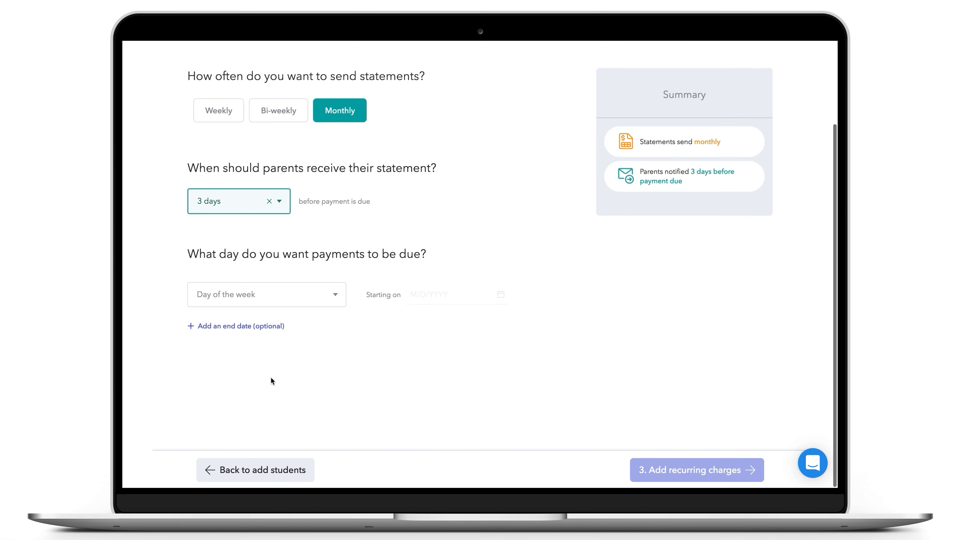
{"action": "left_click", "coordinate": [328, 297]}
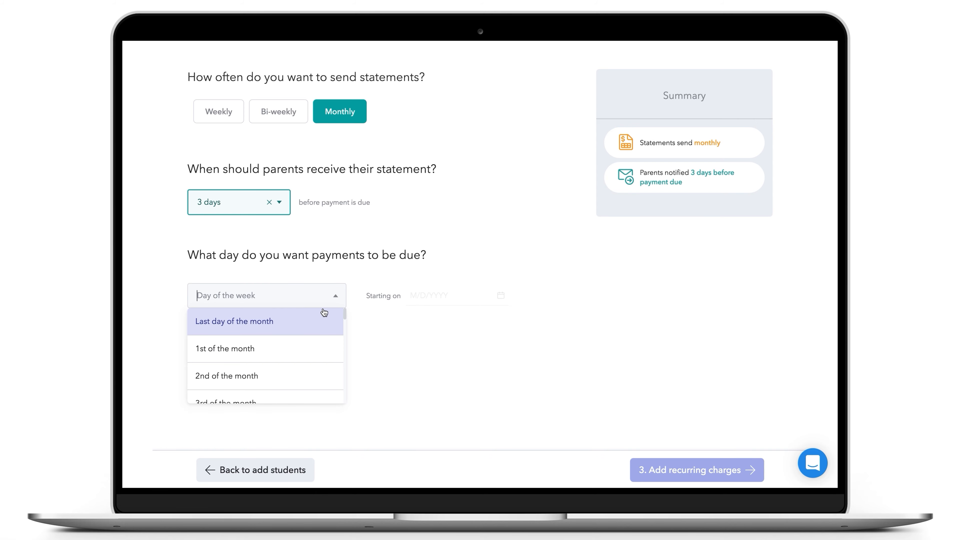
{"action": "scroll", "coordinate": [319, 350], "scroll_direction": "down", "scroll_amount": 3}
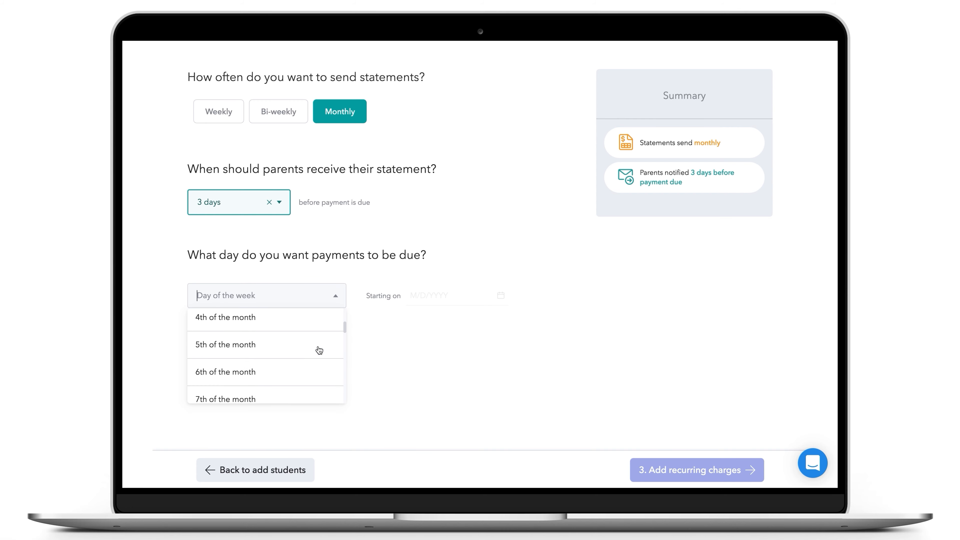
{"action": "left_click", "coordinate": [318, 350]}
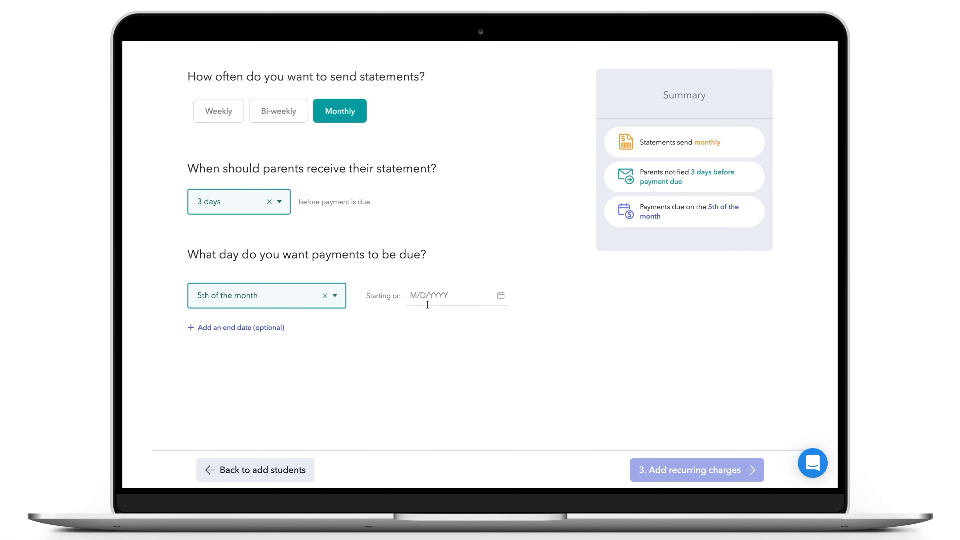
{"action": "left_click", "coordinate": [438, 296]}
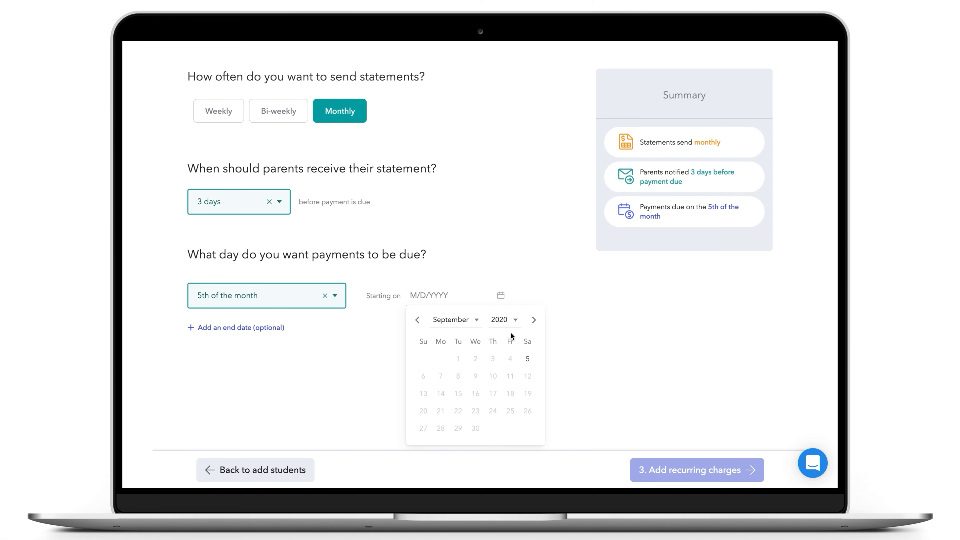
{"action": "left_click", "coordinate": [528, 359]}
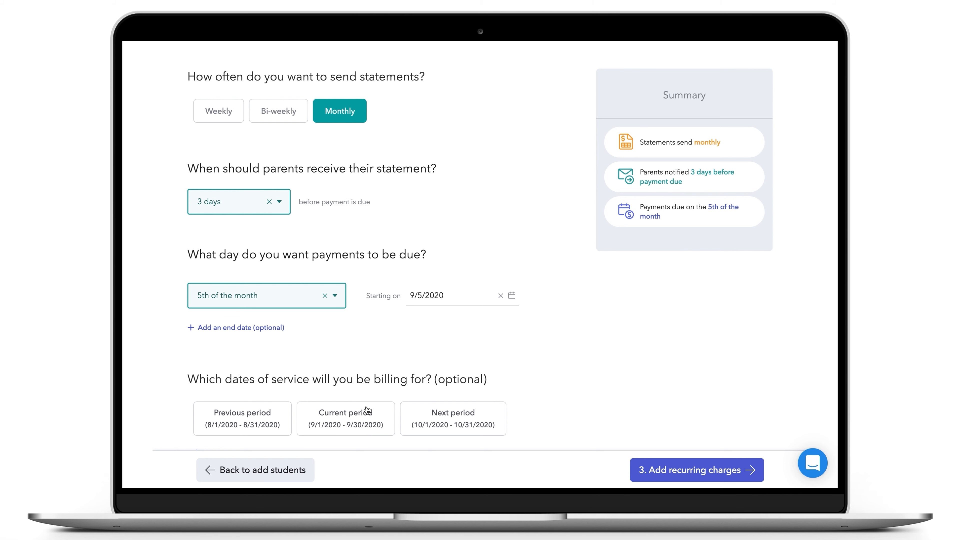
{"action": "left_click", "coordinate": [362, 416]}
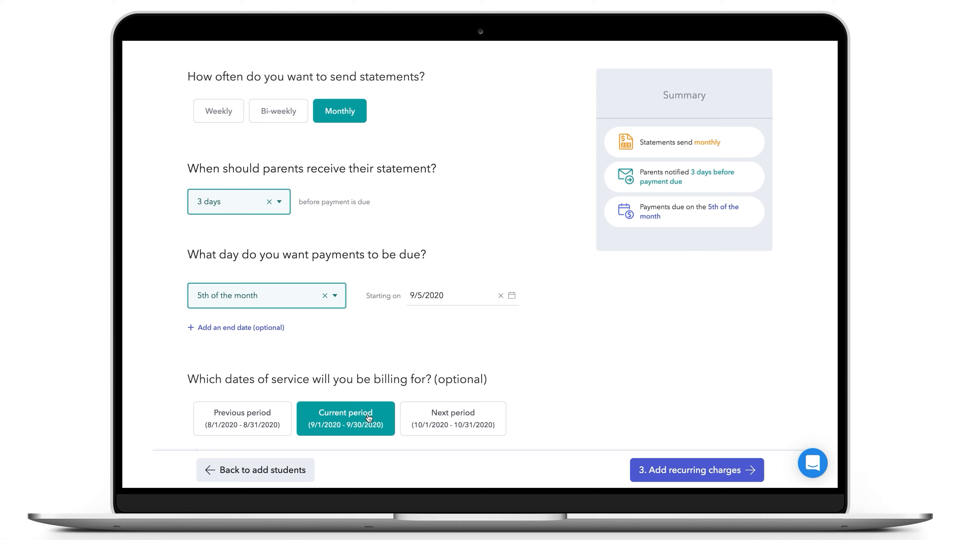
{"action": "left_click", "coordinate": [678, 469]}
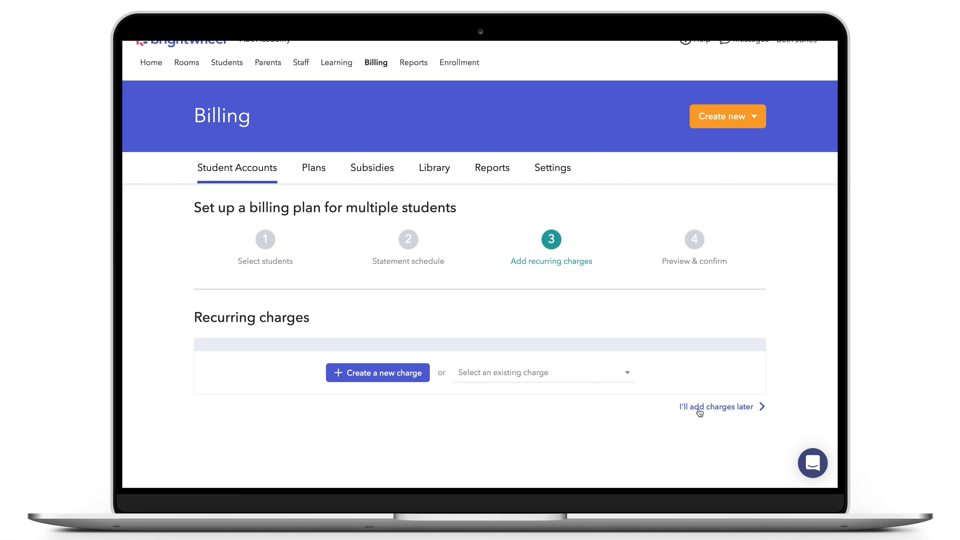
Add the existing charge Tuition: Infant 5-day to the plan's recurring charges
{"action": "left_click", "coordinate": [529, 374]}
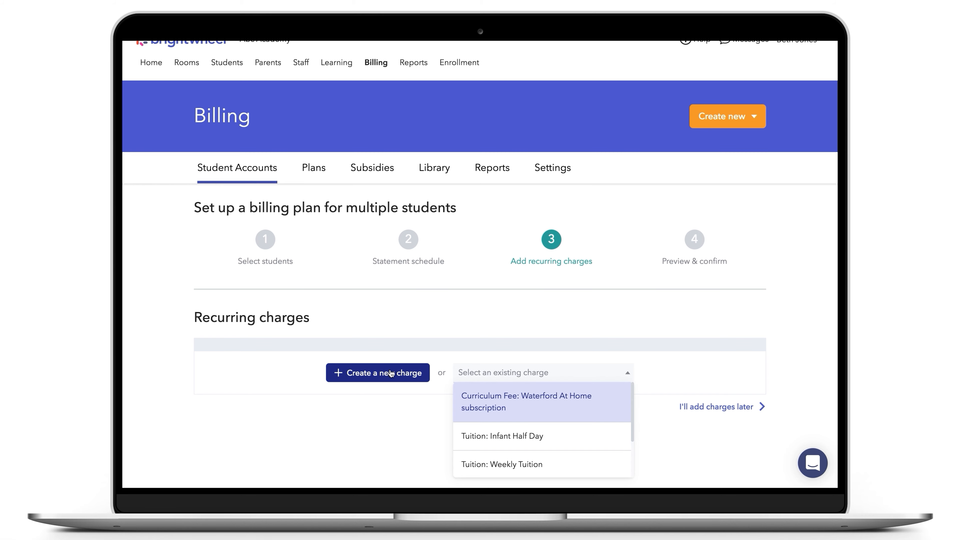
{"action": "scroll", "coordinate": [534, 411], "scroll_direction": "down", "scroll_amount": 3}
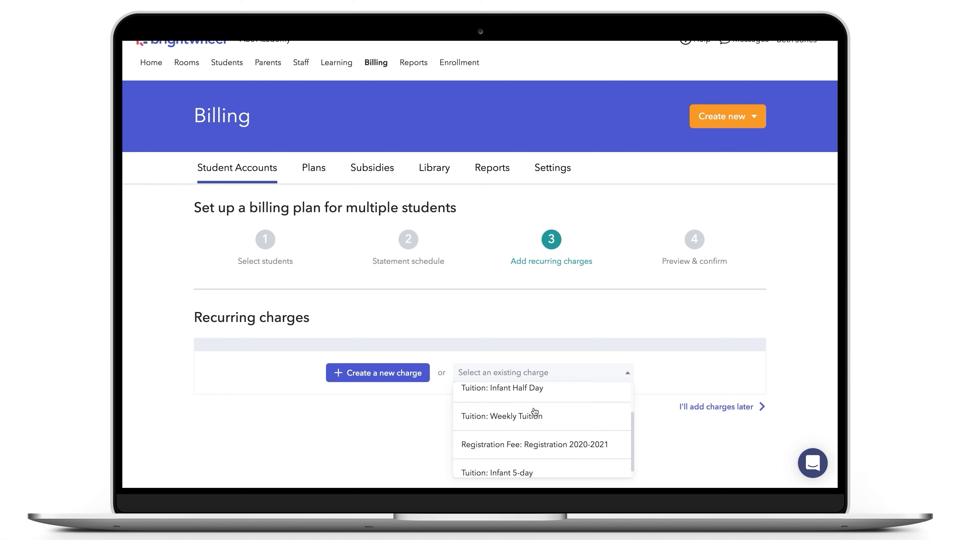
{"action": "left_click", "coordinate": [528, 464]}
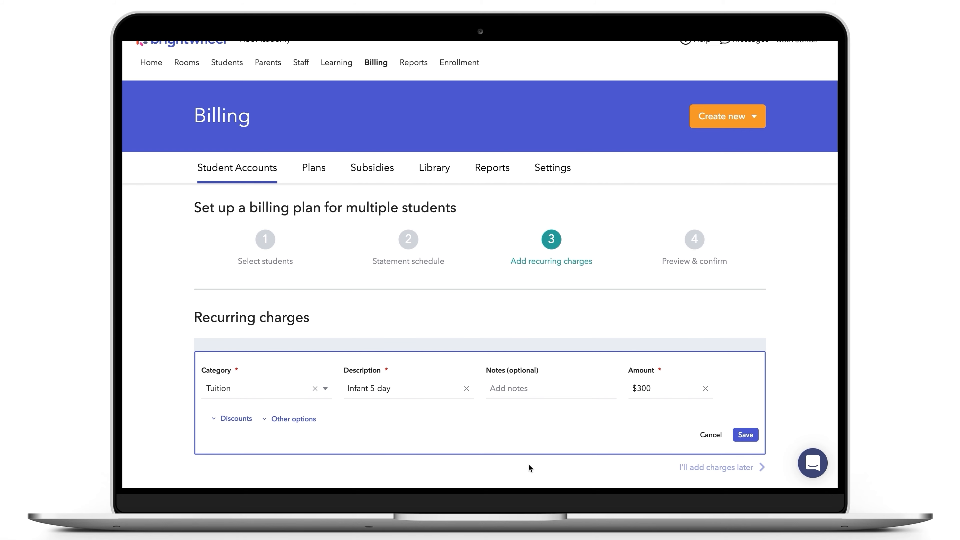
{"action": "scroll", "coordinate": [528, 464], "scroll_direction": "down", "scroll_amount": 3}
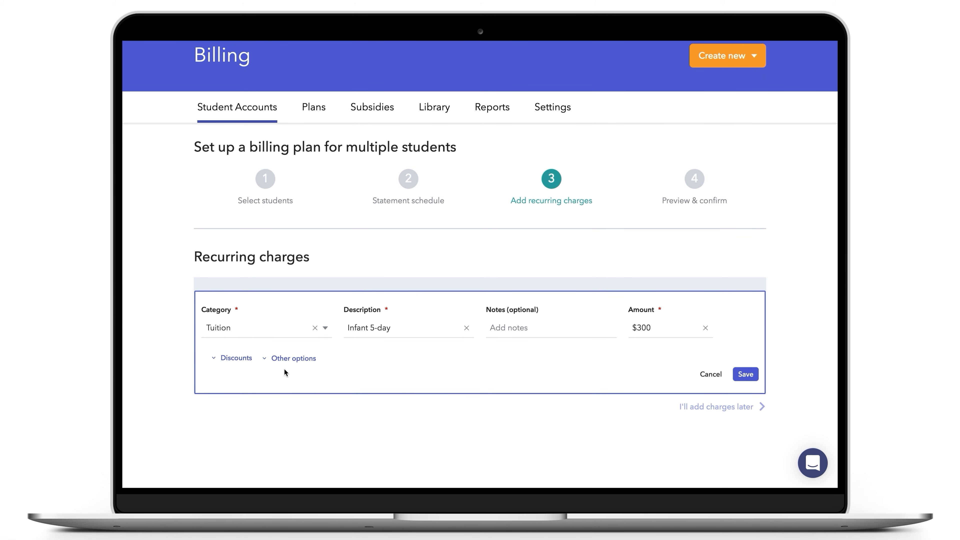
Check the tuition charge's interval and discount options without changing them, and save the charge
{"action": "left_click", "coordinate": [278, 360]}
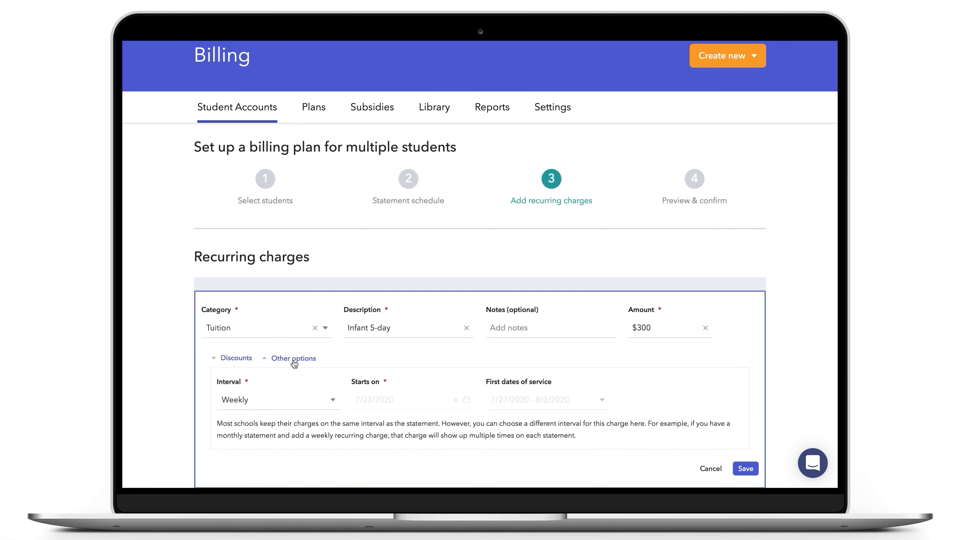
{"action": "left_click", "coordinate": [294, 362]}
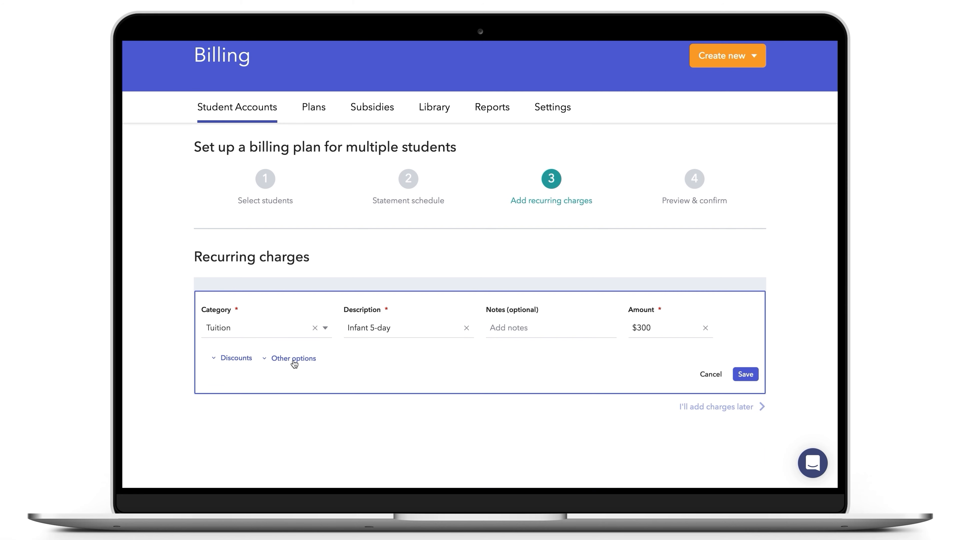
{"action": "left_click", "coordinate": [243, 358]}
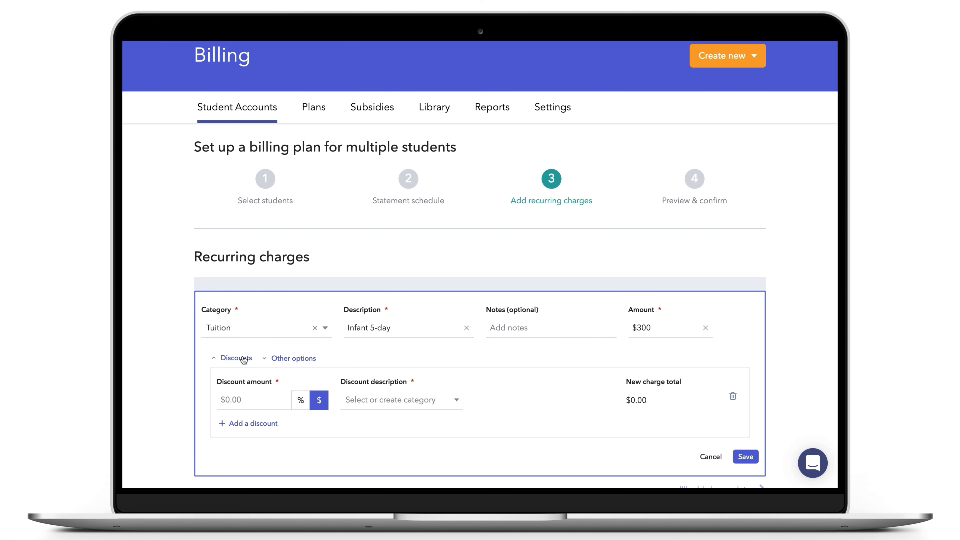
{"action": "left_click", "coordinate": [244, 360]}
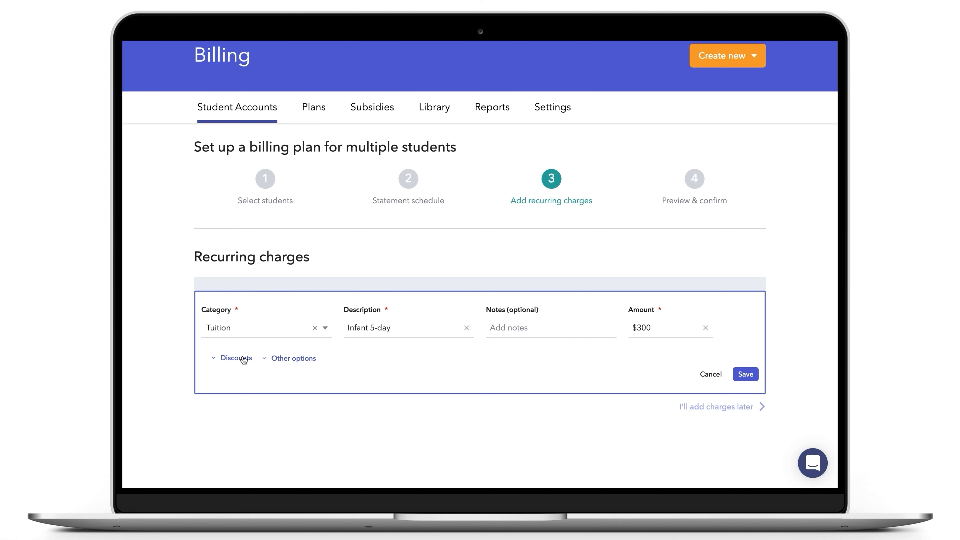
{"action": "left_click", "coordinate": [752, 375]}
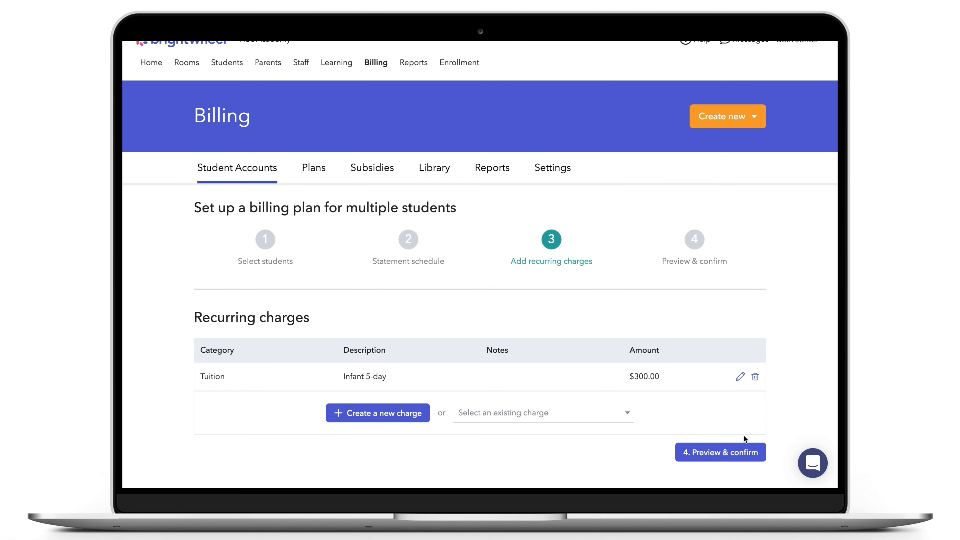
Review the plan's schedule and first statement preview, and create the billing plan
{"action": "left_click", "coordinate": [720, 452]}
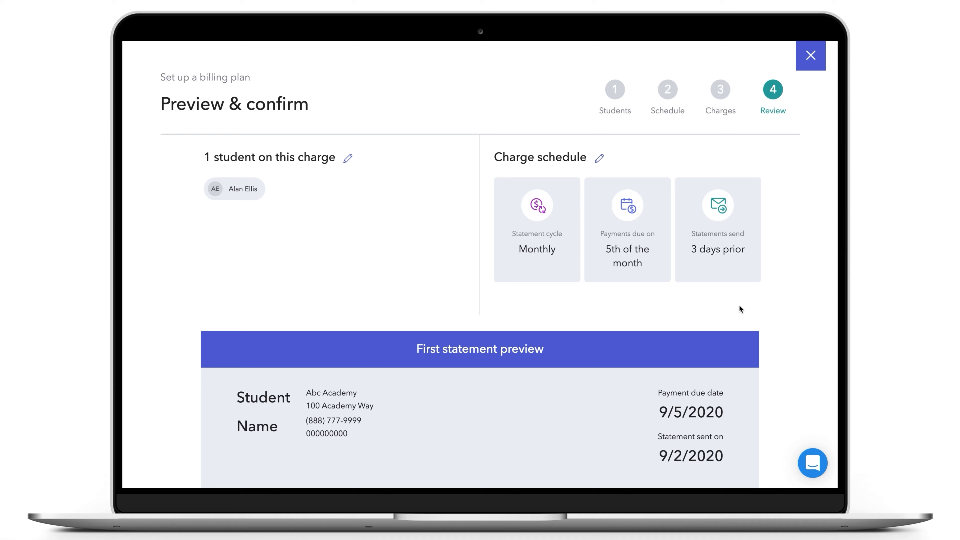
{"action": "scroll", "coordinate": [739, 309], "scroll_direction": "down", "scroll_amount": 5}
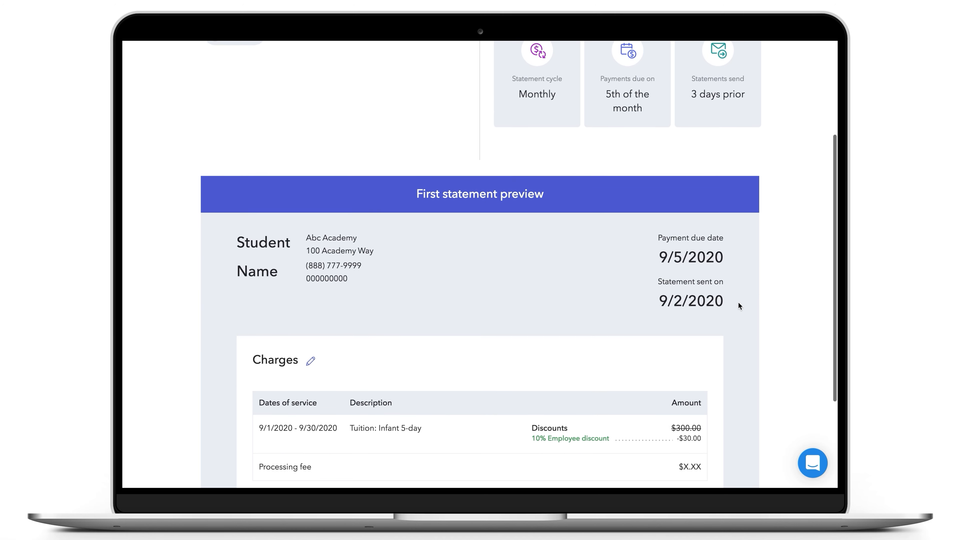
{"action": "scroll", "coordinate": [739, 303], "scroll_direction": "down", "scroll_amount": 3}
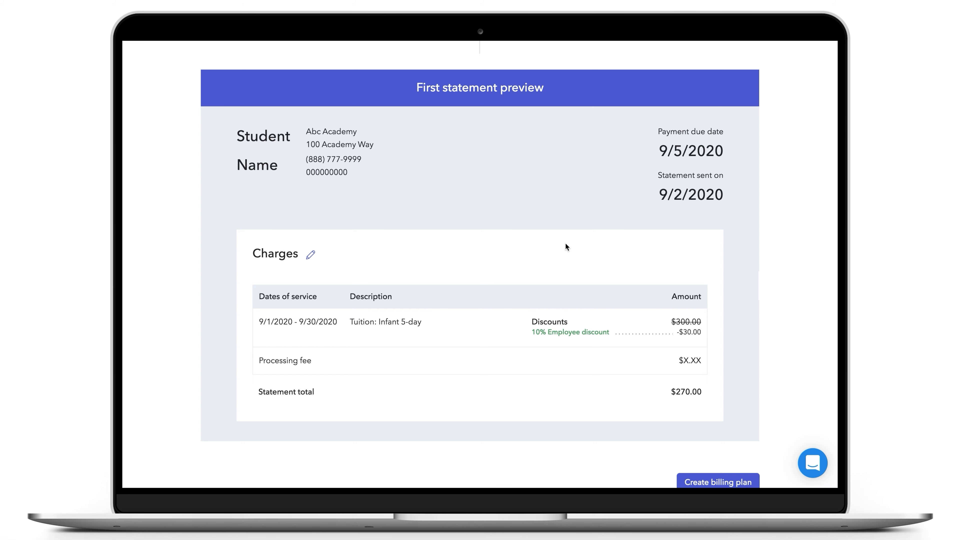
{"action": "scroll", "coordinate": [726, 320], "scroll_direction": "down", "scroll_amount": 2}
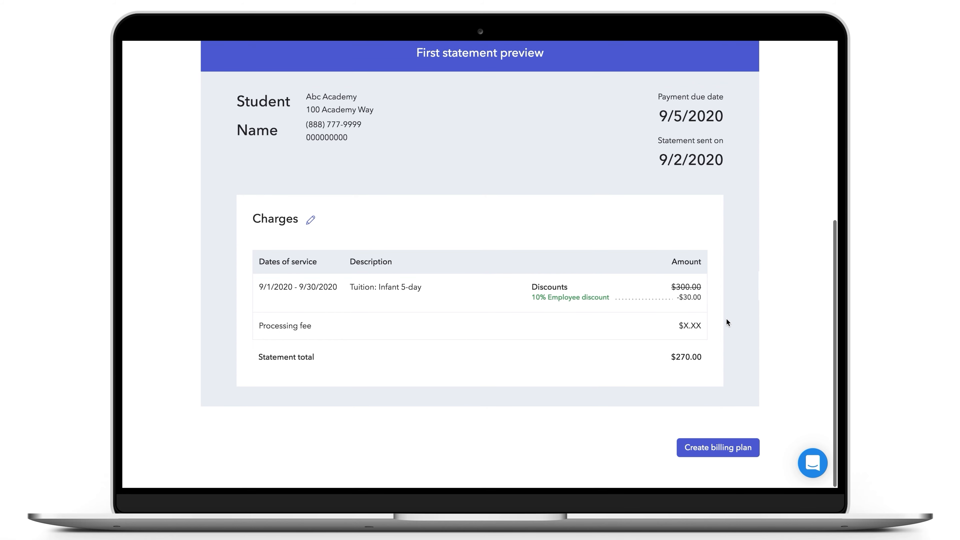
{"action": "left_click", "coordinate": [734, 447]}
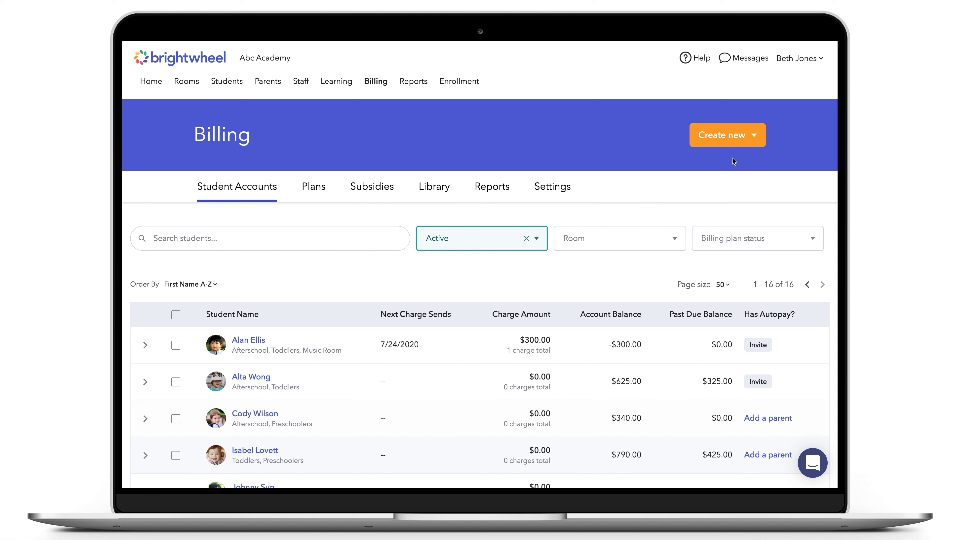
Start a one-time charge for the third, fourth and fifth students in the active student list, and continue to adding charges
{"action": "left_click", "coordinate": [758, 137]}
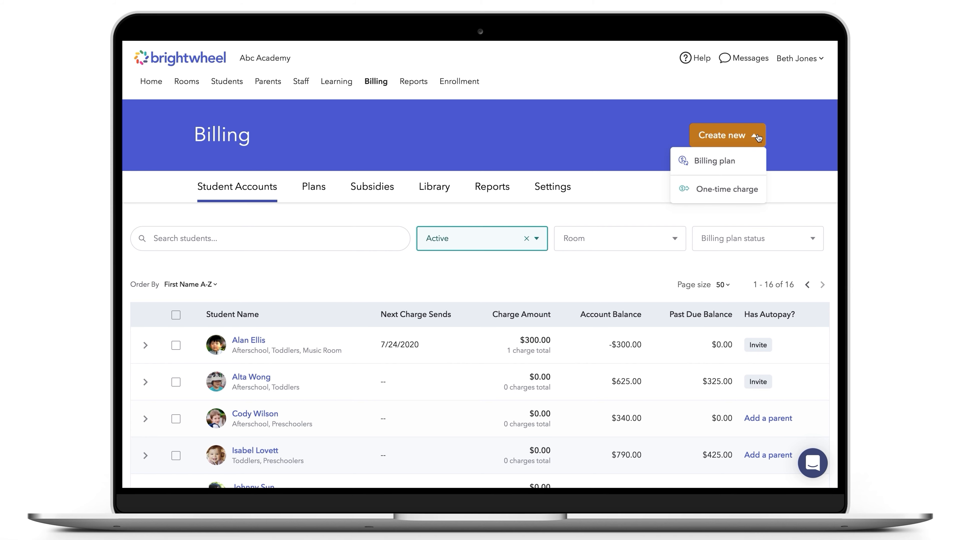
{"action": "left_click", "coordinate": [746, 203]}
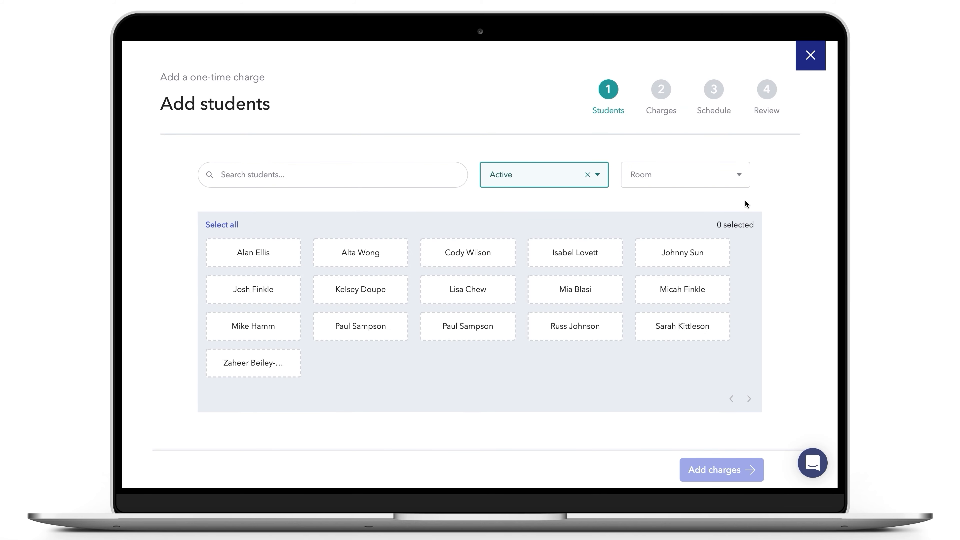
{"action": "left_click", "coordinate": [500, 253]}
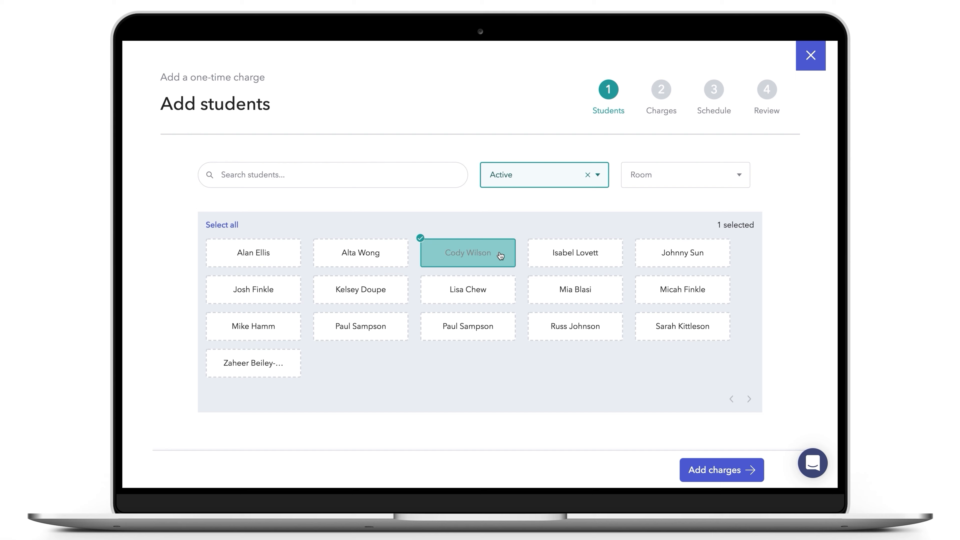
{"action": "left_click", "coordinate": [568, 256]}
{"action": "left_click", "coordinate": [661, 252]}
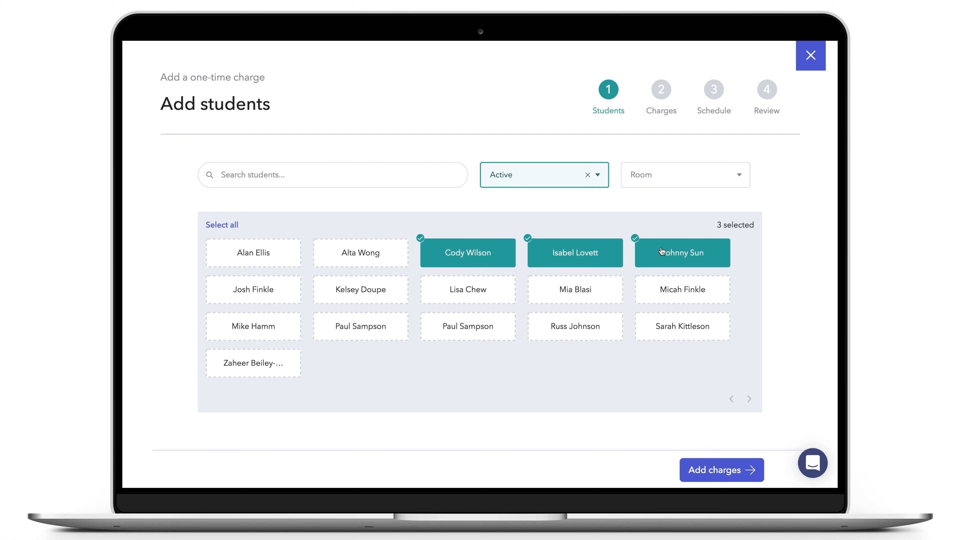
{"action": "left_click", "coordinate": [718, 470]}
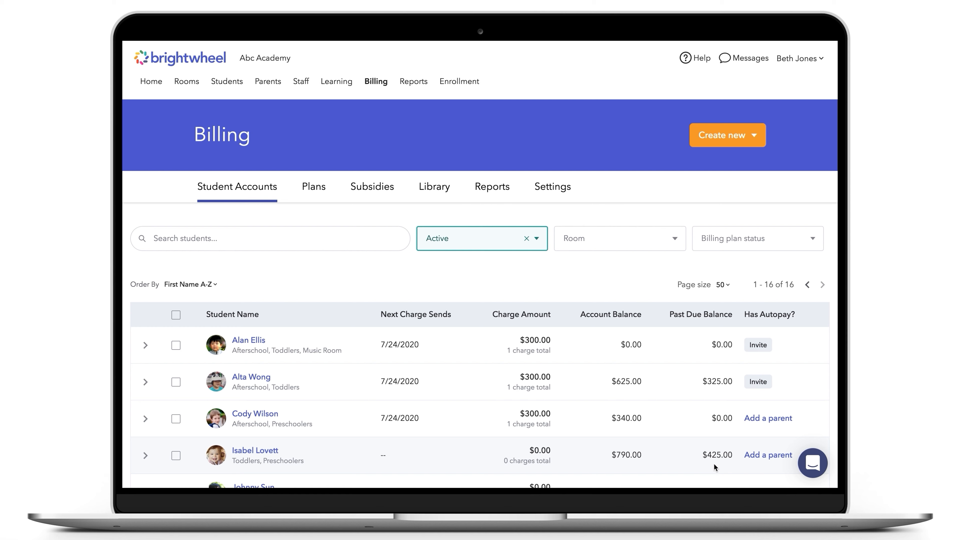
Start a billing plan for multiple students, selecting the first three listed students and opening the room filter options
{"action": "left_click", "coordinate": [751, 138]}
{"action": "left_click", "coordinate": [748, 162]}
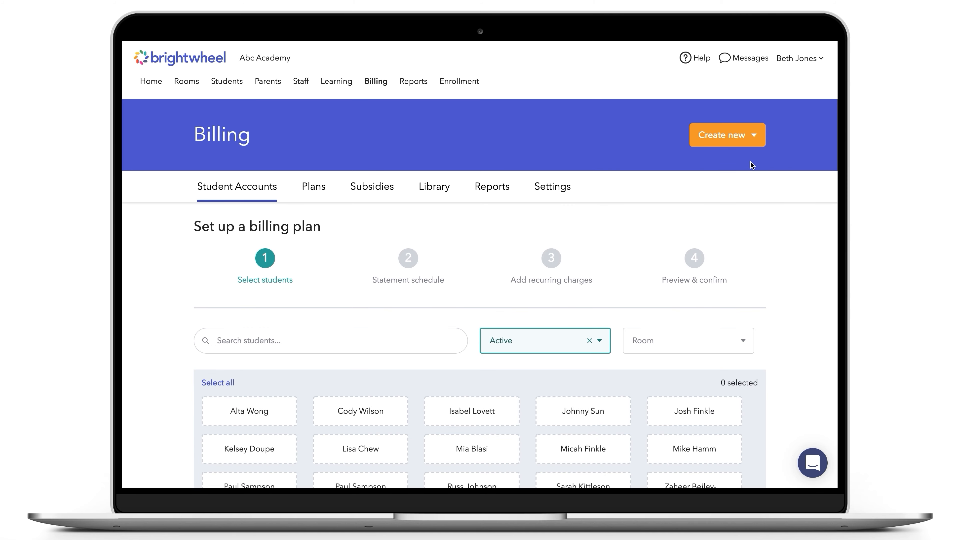
{"action": "scroll", "coordinate": [750, 163], "scroll_direction": "down", "scroll_amount": 3}
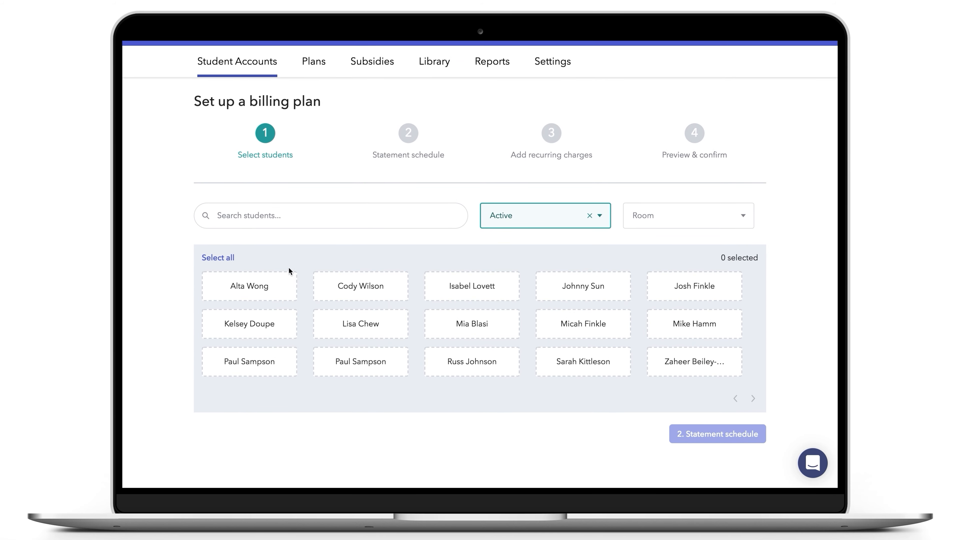
{"action": "left_click", "coordinate": [289, 285]}
{"action": "left_click", "coordinate": [362, 291]}
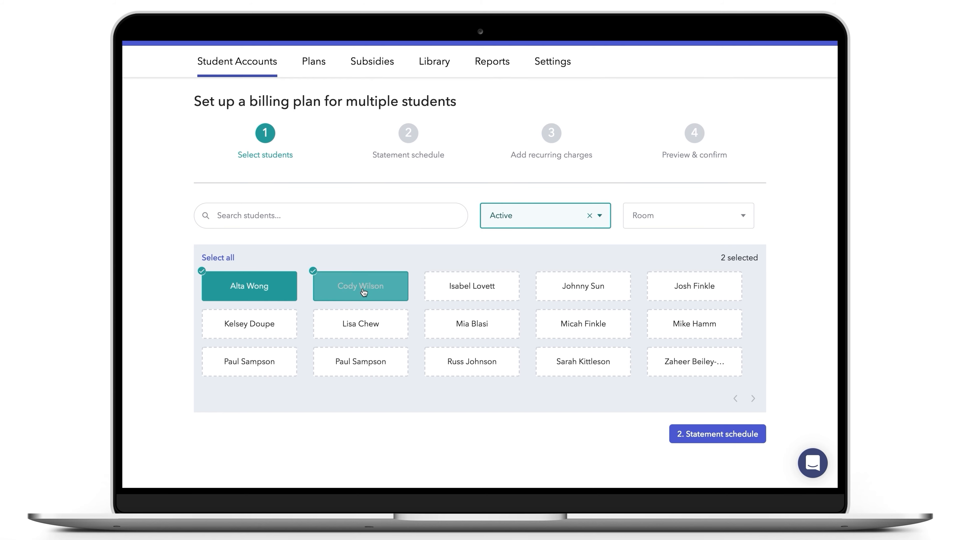
{"action": "left_click", "coordinate": [455, 289]}
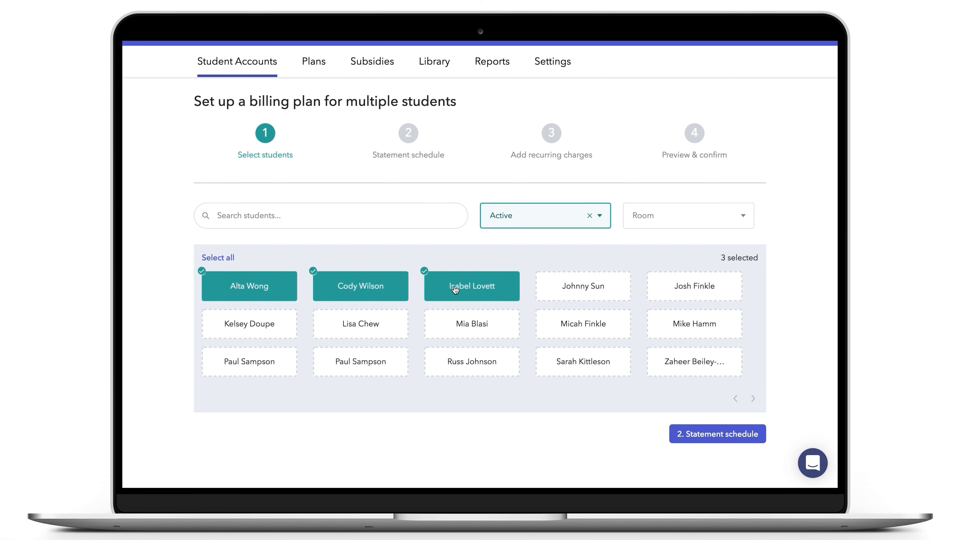
{"action": "left_click", "coordinate": [740, 217]}
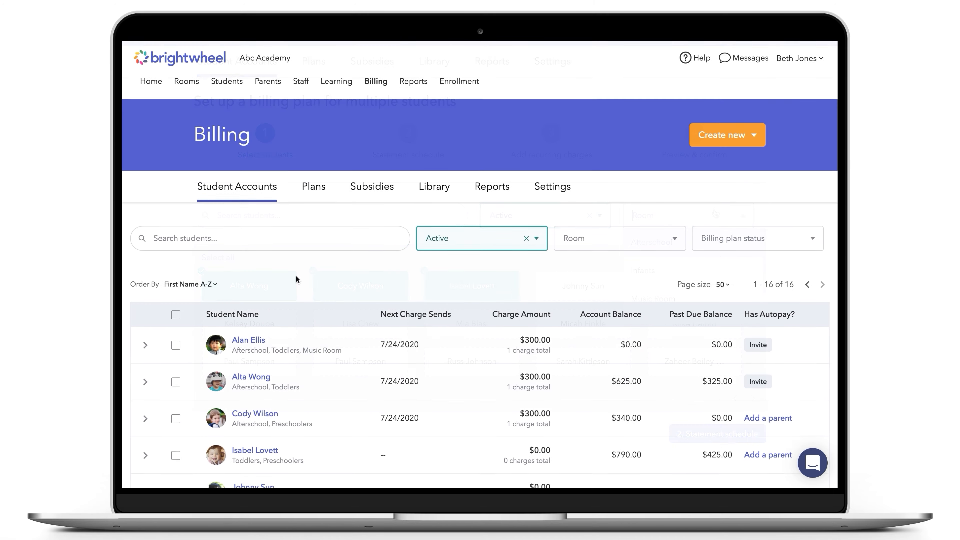
Open the first listed student's account, add a one-time charge from the existing Late Fee: Late payment fee, and continue to its schedule
{"action": "scroll", "coordinate": [296, 279], "scroll_direction": "down", "scroll_amount": 2}
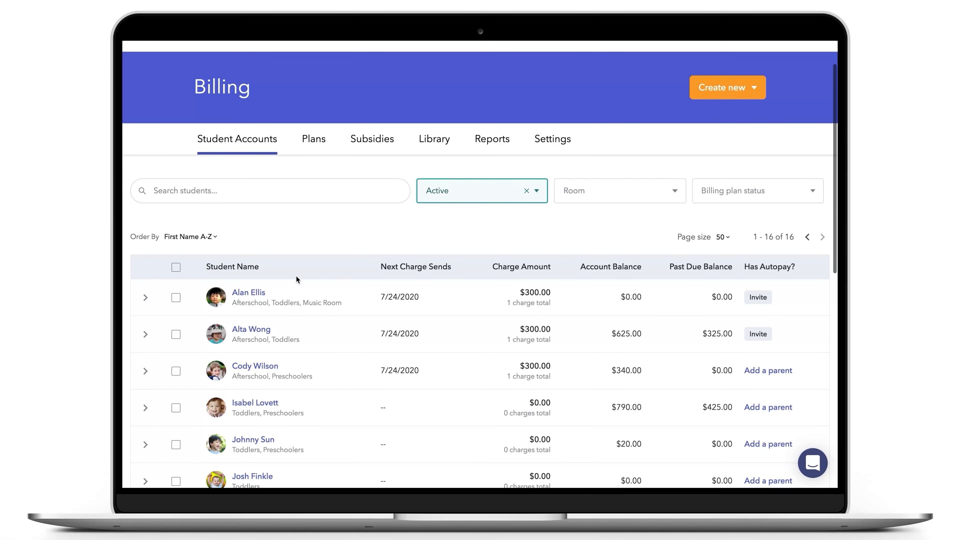
{"action": "left_click", "coordinate": [261, 293]}
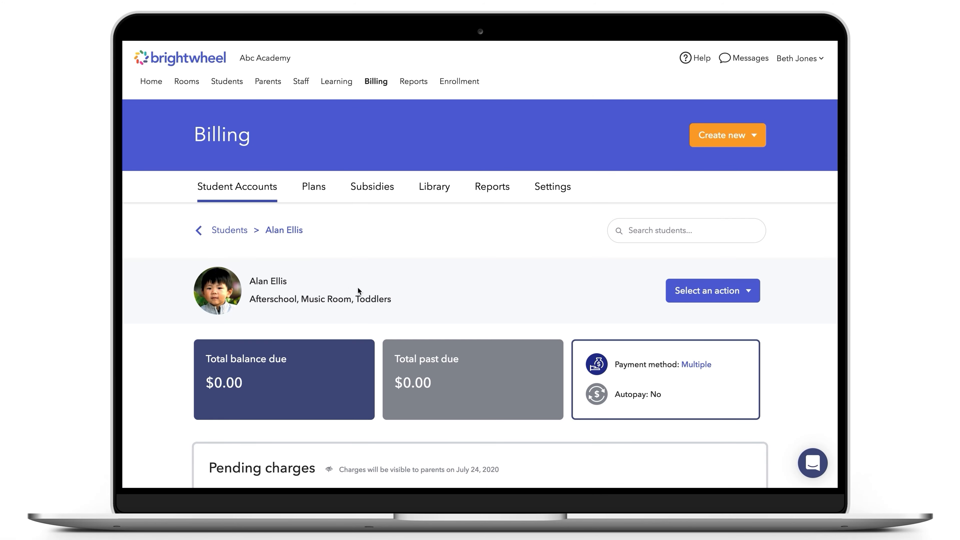
{"action": "left_click", "coordinate": [697, 297]}
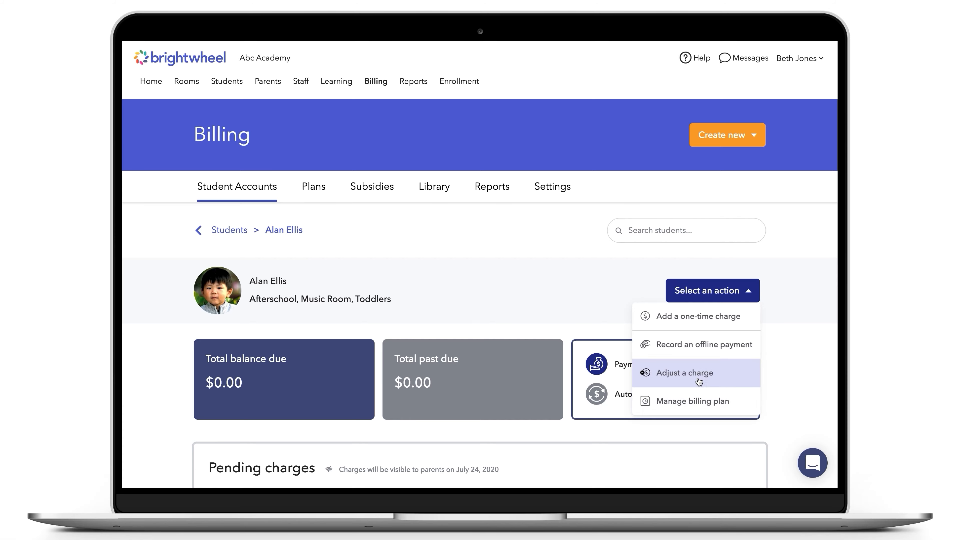
{"action": "left_click", "coordinate": [676, 314]}
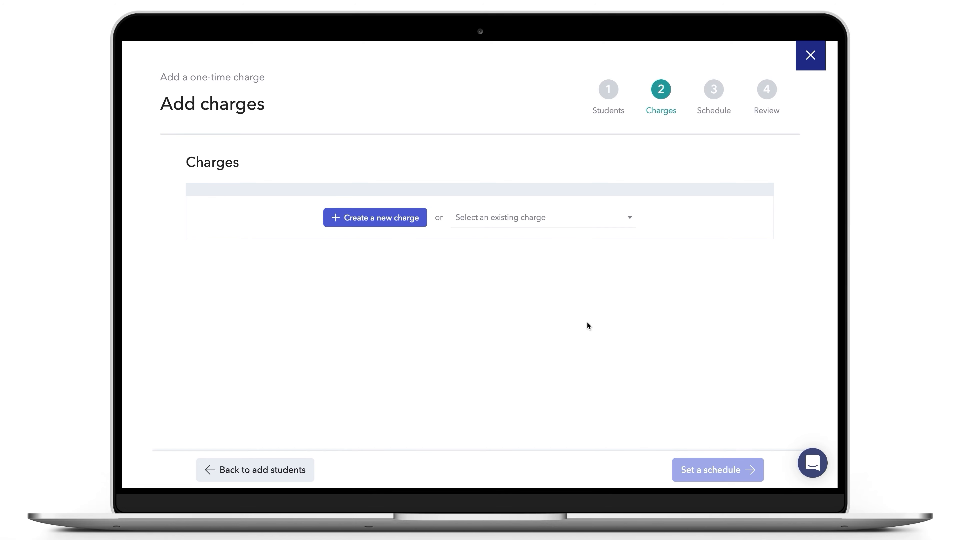
{"action": "left_click", "coordinate": [486, 223]}
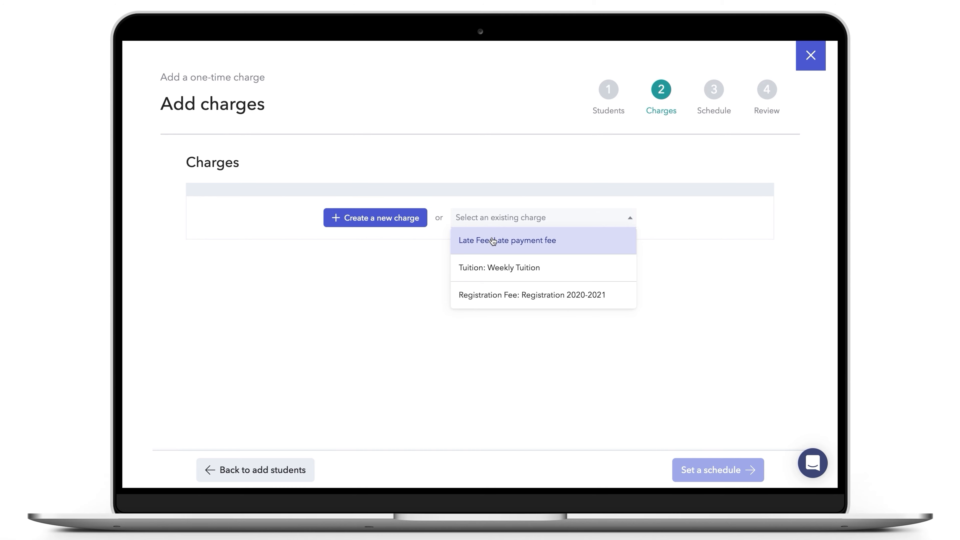
{"action": "left_click", "coordinate": [493, 240]}
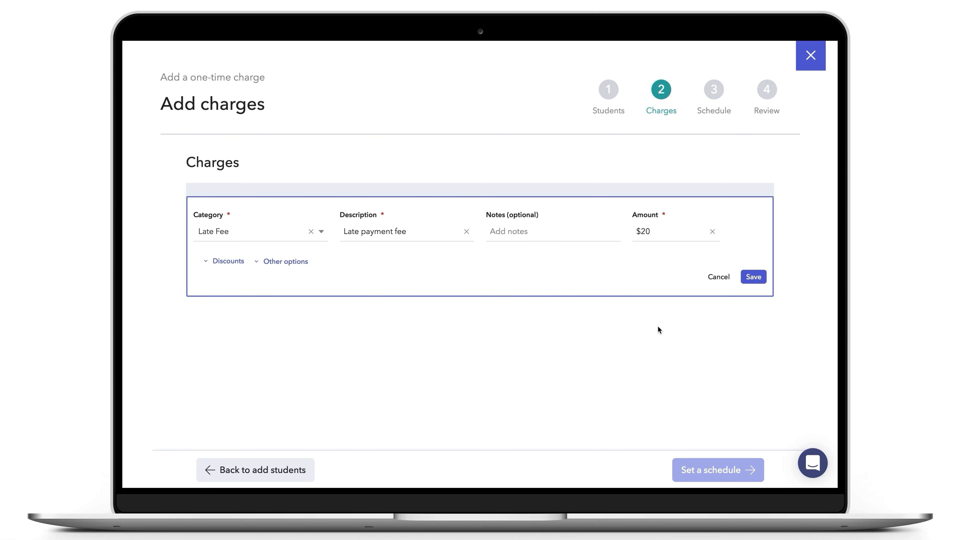
{"action": "left_click", "coordinate": [753, 278]}
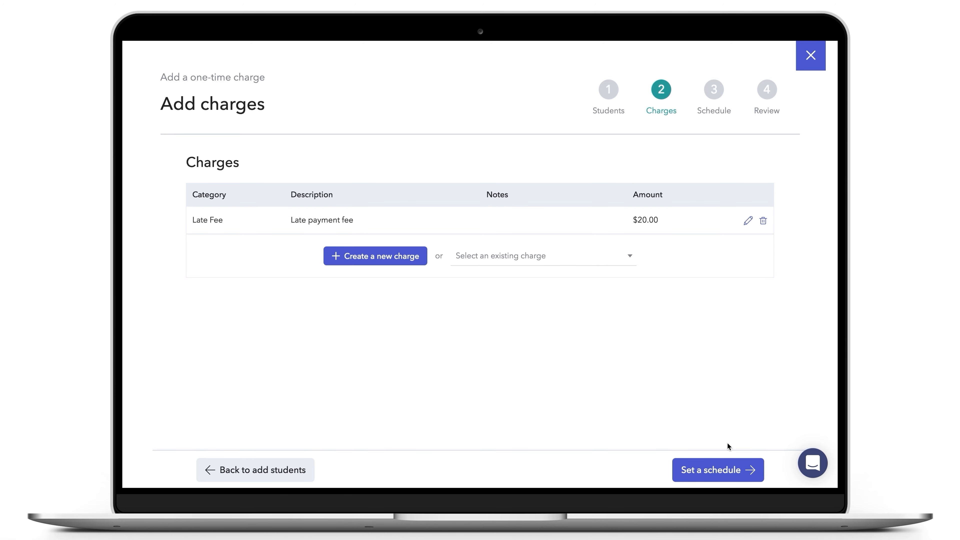
{"action": "left_click", "coordinate": [717, 473]}
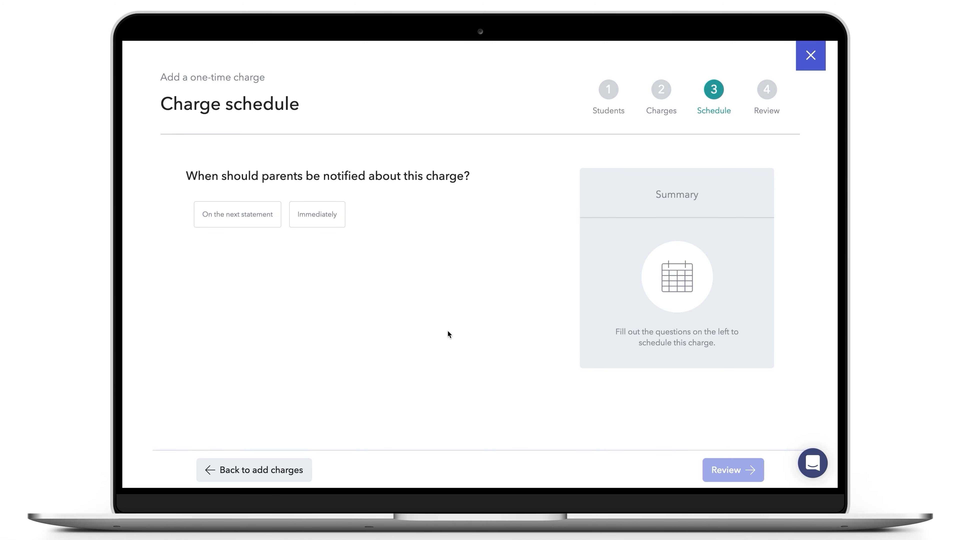
Have parents notified of the charge immediately, set its payment due date to 7/23/2020, and continue to the review
{"action": "left_click", "coordinate": [307, 217]}
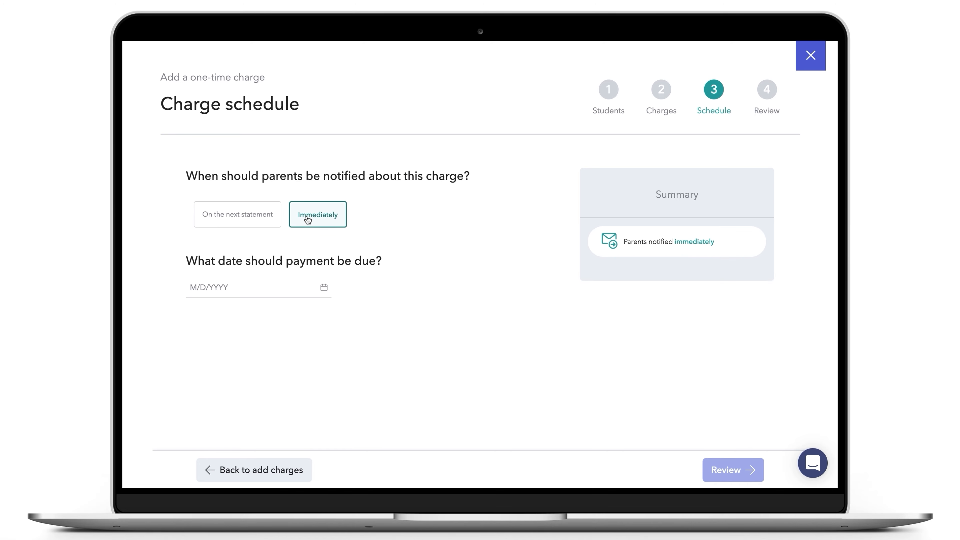
{"action": "left_click", "coordinate": [324, 289]}
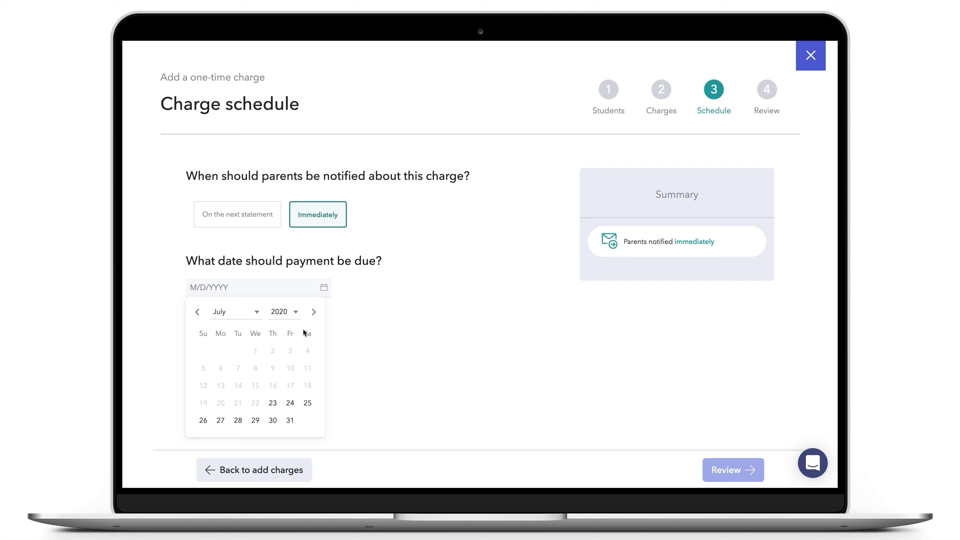
{"action": "left_click", "coordinate": [273, 403]}
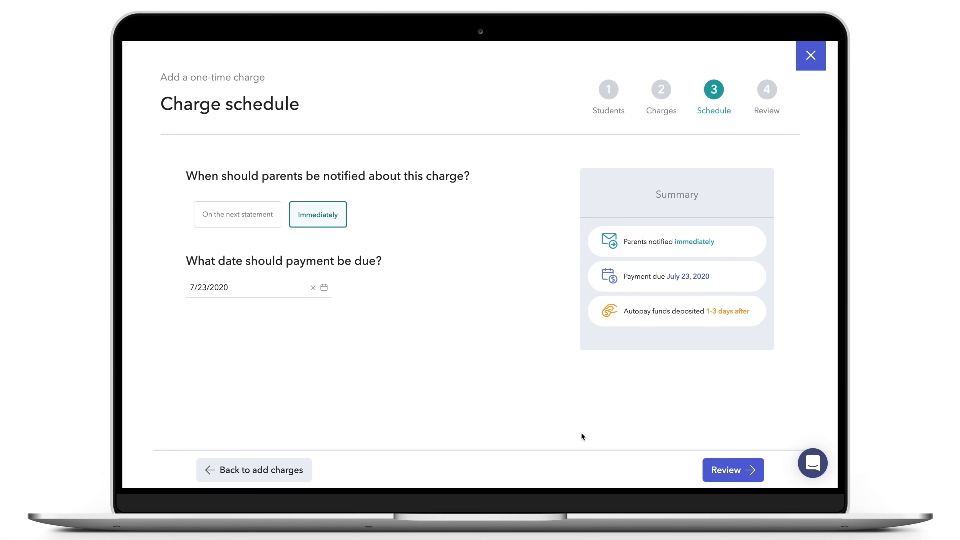
{"action": "left_click", "coordinate": [718, 469]}
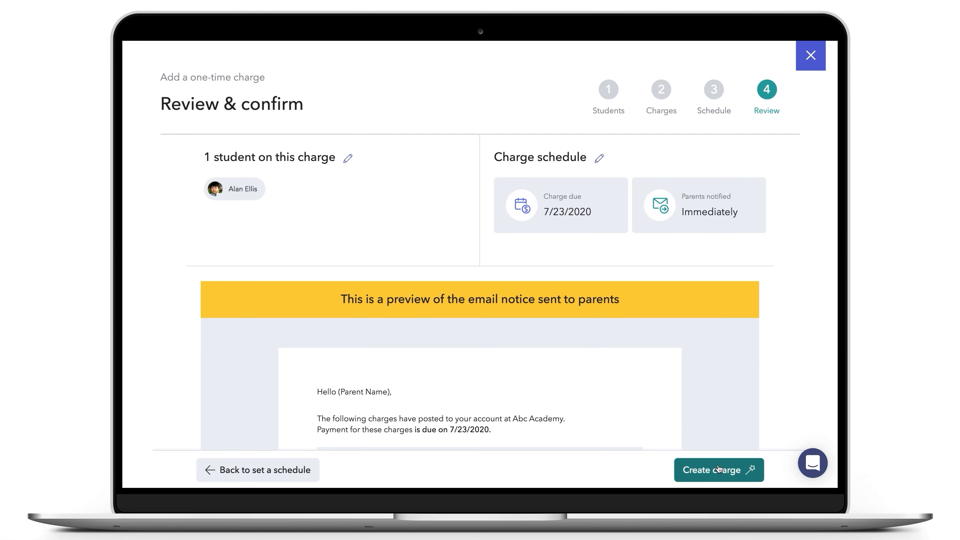
Review the preview of the email notice to parents, and create the one-time charge
{"action": "scroll", "coordinate": [715, 439], "scroll_direction": "down", "scroll_amount": 8}
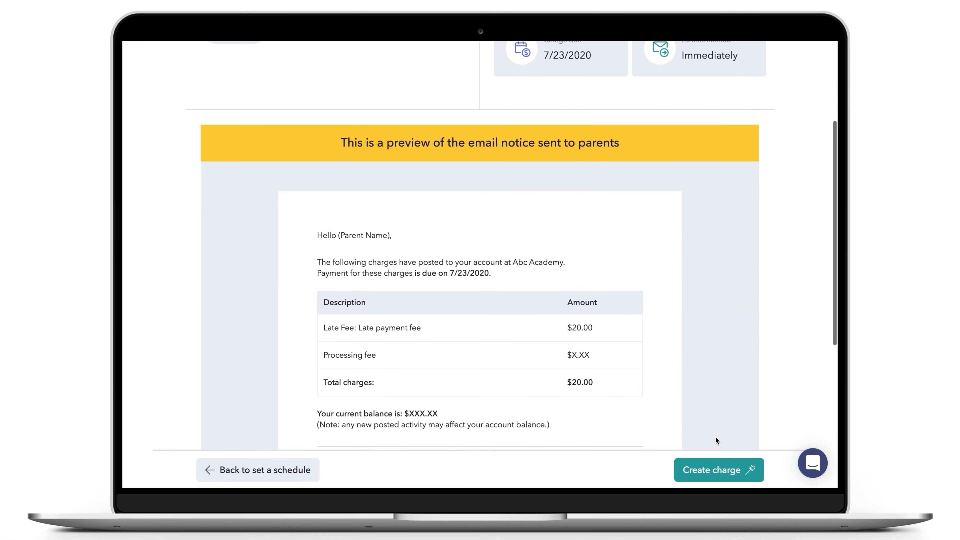
{"action": "scroll", "coordinate": [716, 439], "scroll_direction": "down", "scroll_amount": 1}
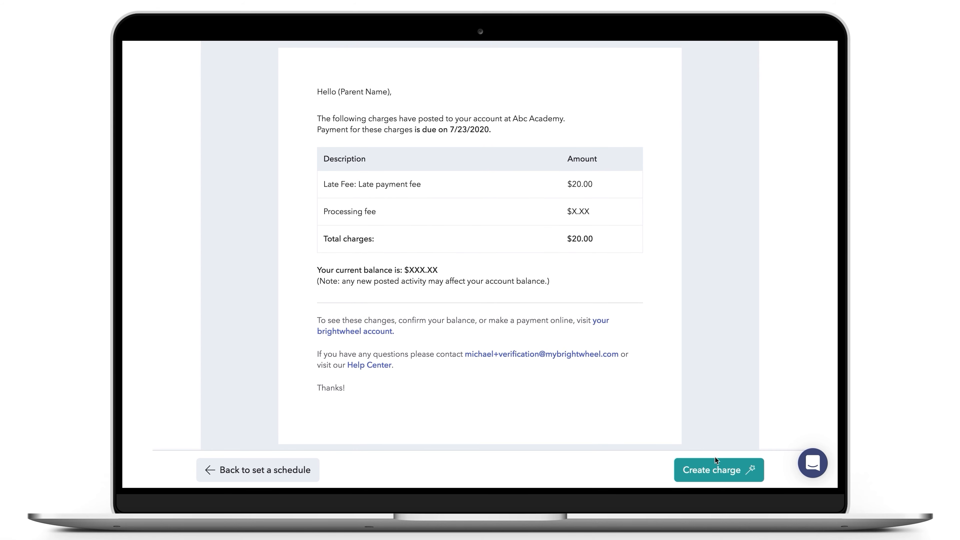
{"action": "left_click", "coordinate": [716, 471]}
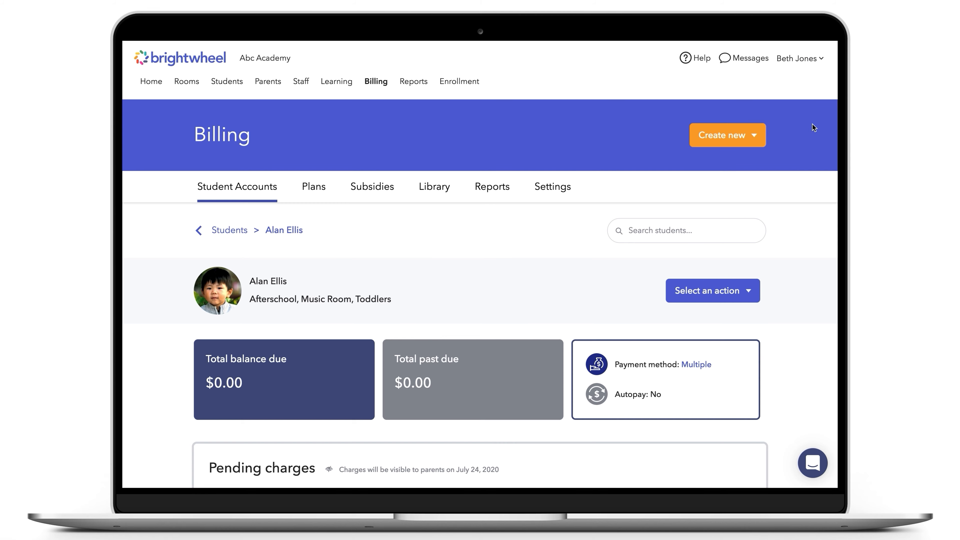
Check the form for recording an offline payment on the student's account, and close it without adding a payment
{"action": "left_click", "coordinate": [748, 291]}
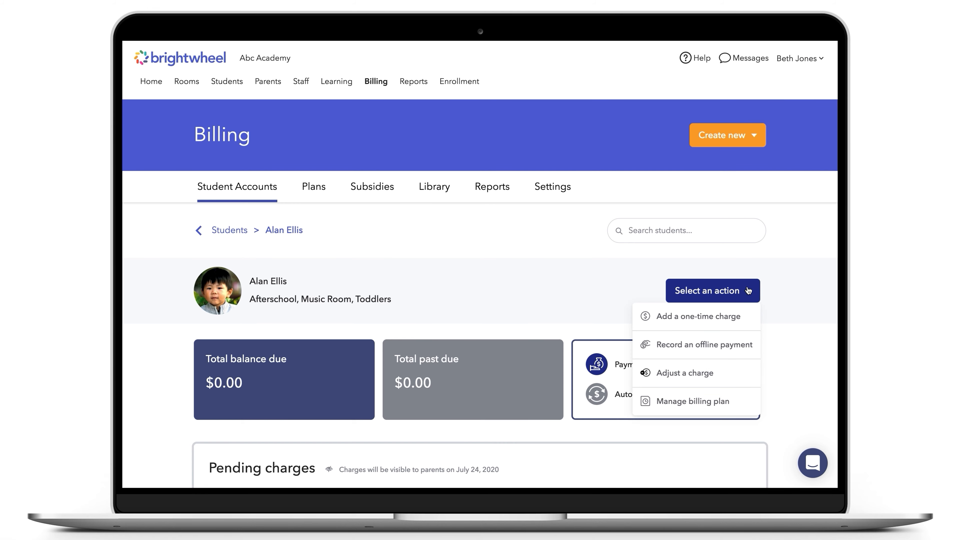
{"action": "left_click", "coordinate": [713, 344]}
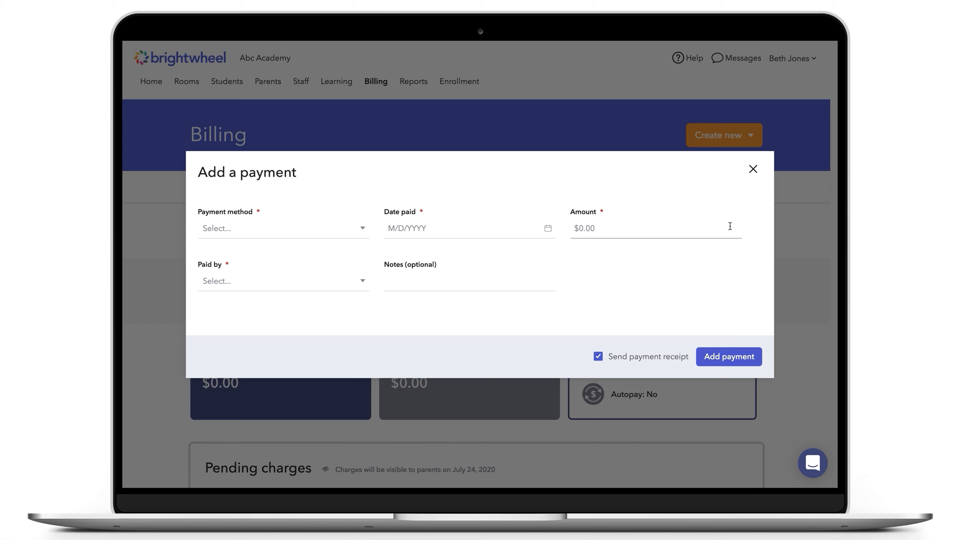
{"action": "left_click", "coordinate": [752, 169]}
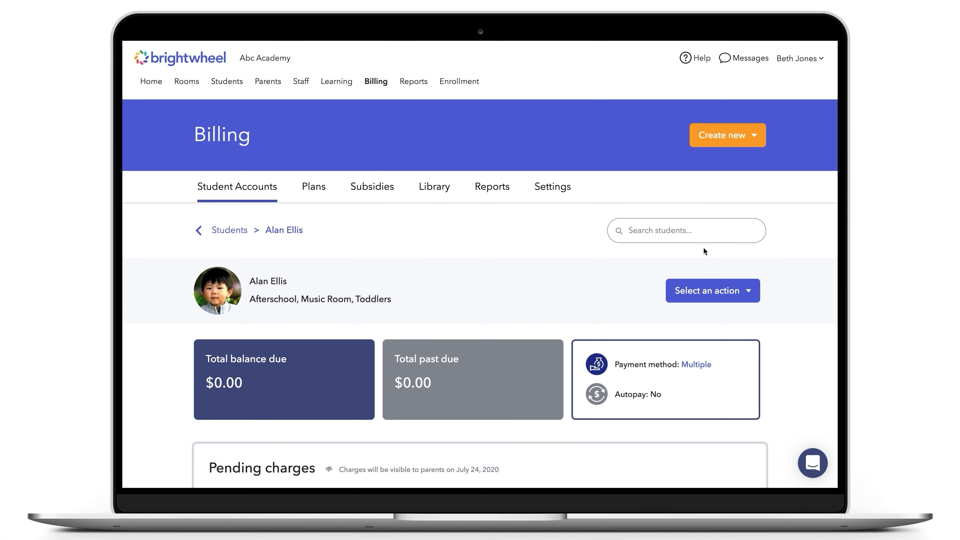
Examine the pending charges and posted transactions on the student's billing account
{"action": "scroll", "coordinate": [703, 247], "scroll_direction": "down", "scroll_amount": 3}
{"action": "scroll", "coordinate": [686, 187], "scroll_direction": "down", "scroll_amount": 5}
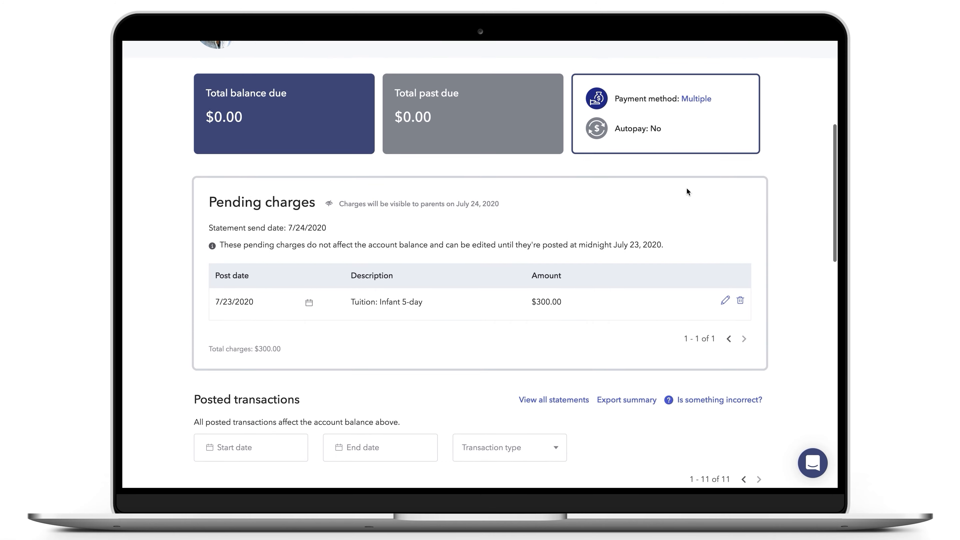
{"action": "scroll", "coordinate": [687, 182], "scroll_direction": "down", "scroll_amount": 3}
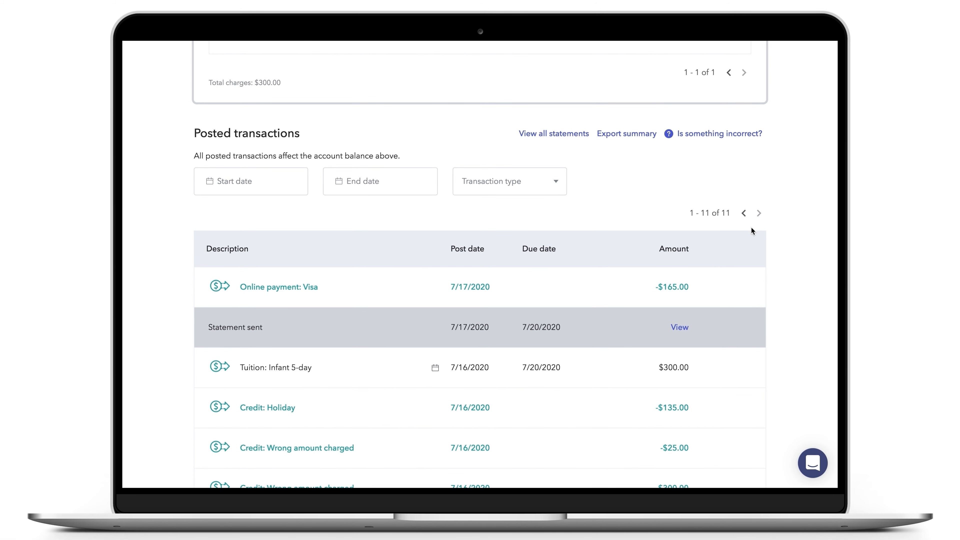
{"action": "scroll", "coordinate": [773, 265], "scroll_direction": "down", "scroll_amount": 2}
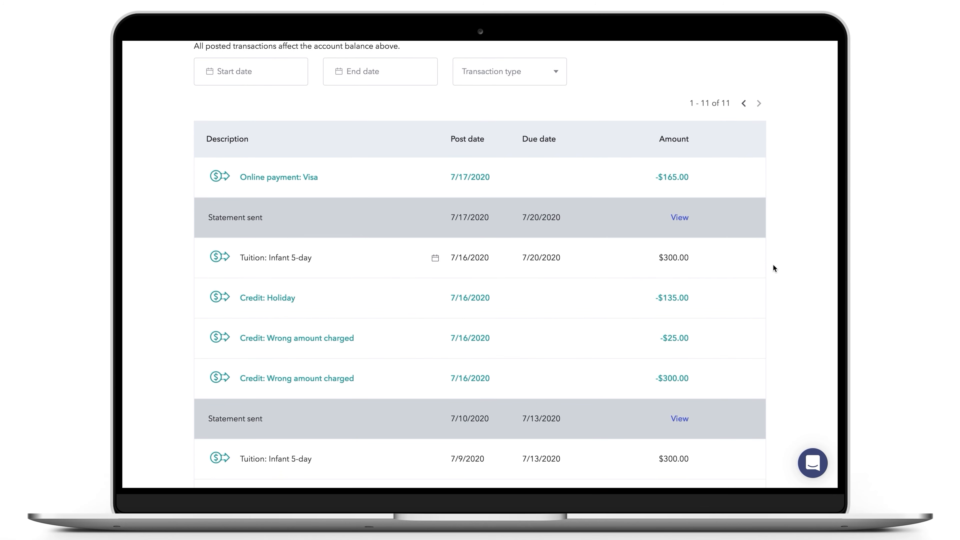
{"action": "scroll", "coordinate": [773, 265], "scroll_direction": "up", "scroll_amount": 2}
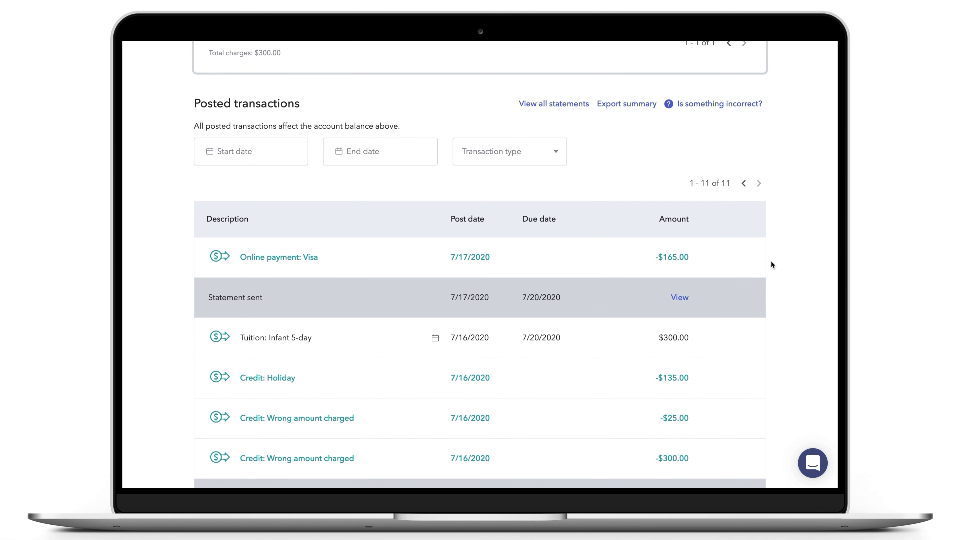
{"action": "scroll", "coordinate": [771, 261], "scroll_direction": "up", "scroll_amount": 8}
{"action": "scroll", "coordinate": [772, 262], "scroll_direction": "up", "scroll_amount": 4}
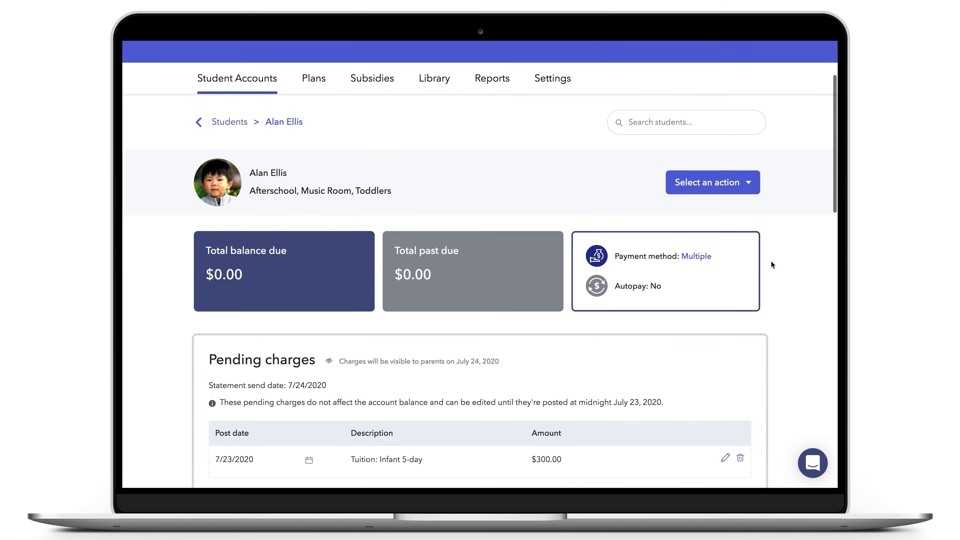
{"action": "scroll", "coordinate": [771, 262], "scroll_direction": "up", "scroll_amount": 1}
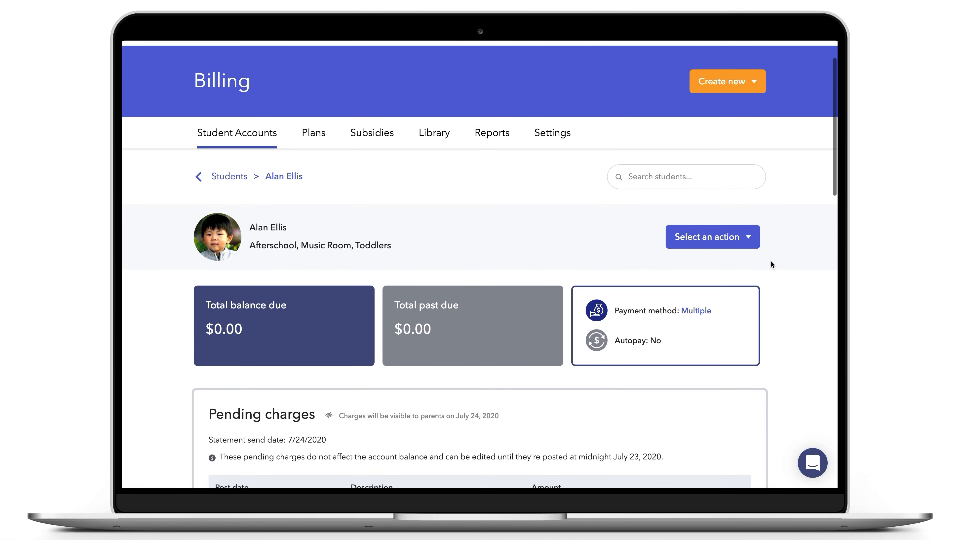
Adjust the Infant 5-day tuition charge for 7/20/2020 - 7/26/2020 by issuing a $300 credit with the reason Holiday closure
{"action": "left_click", "coordinate": [749, 242]}
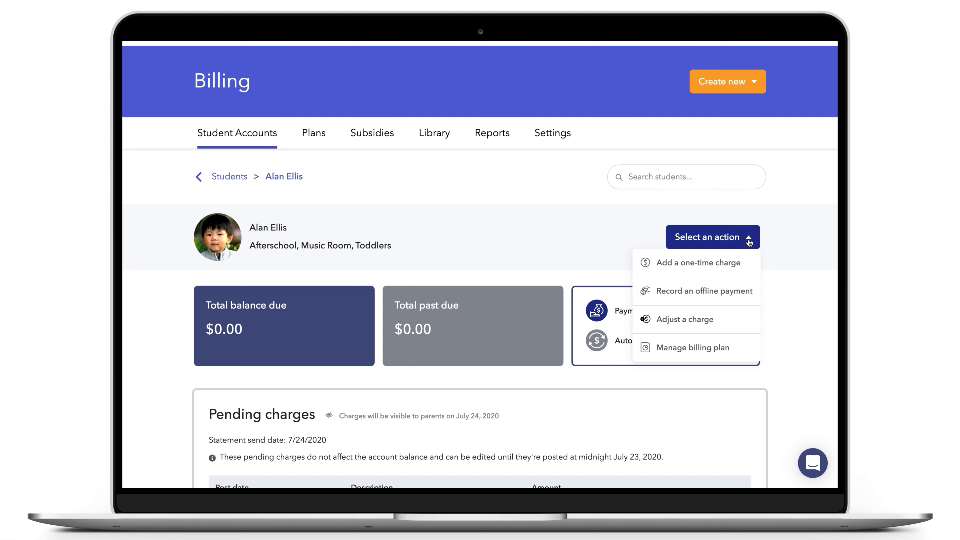
{"action": "left_click", "coordinate": [736, 323]}
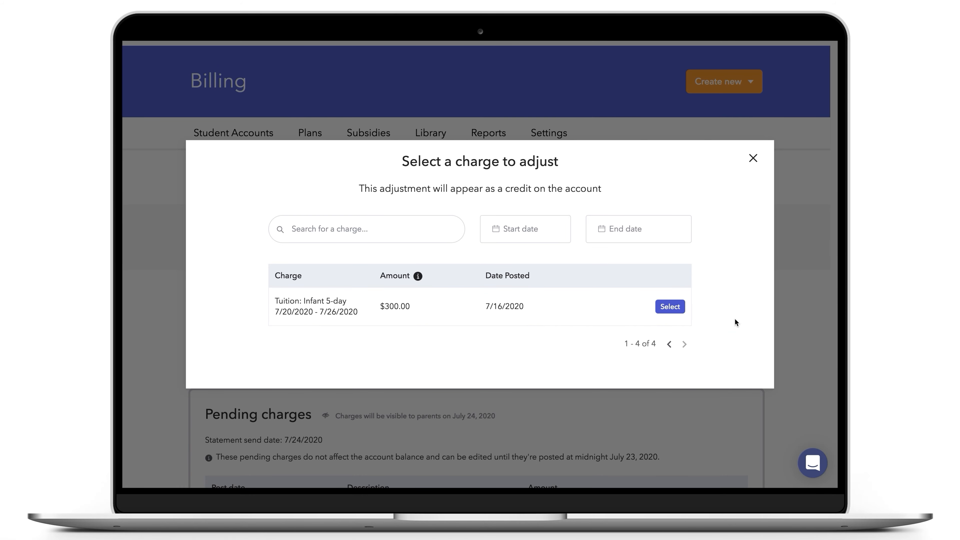
{"action": "left_click", "coordinate": [671, 308]}
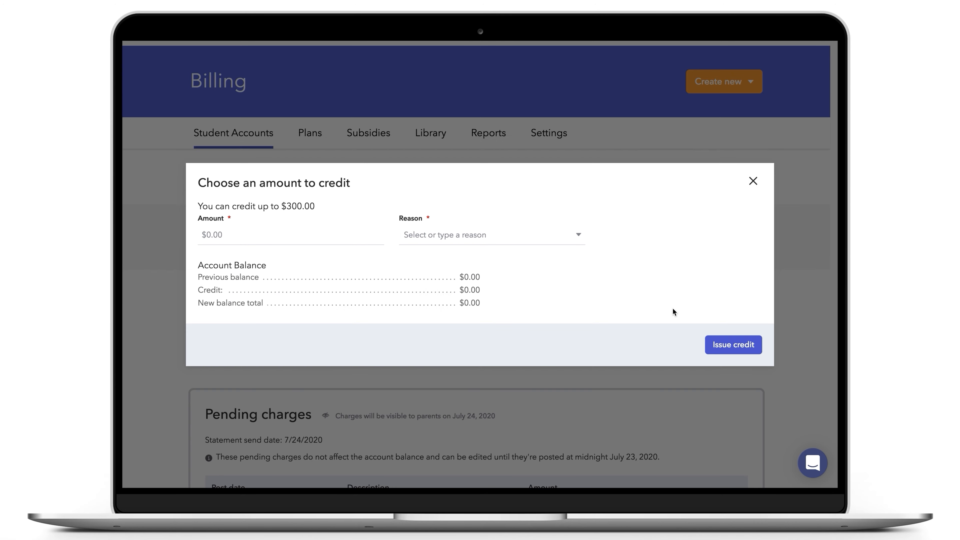
{"action": "left_click", "coordinate": [276, 232]}
{"action": "type", "text": "300"}
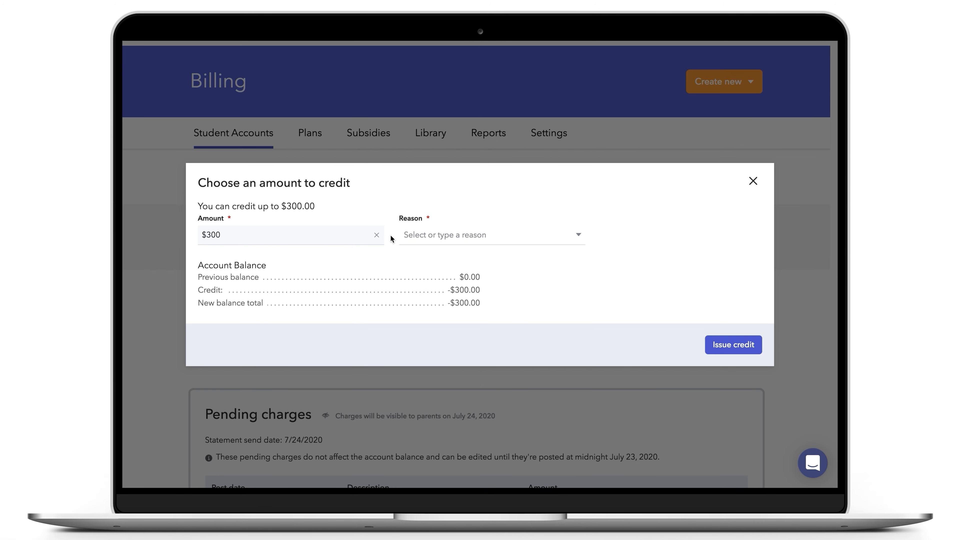
{"action": "left_click", "coordinate": [424, 235]}
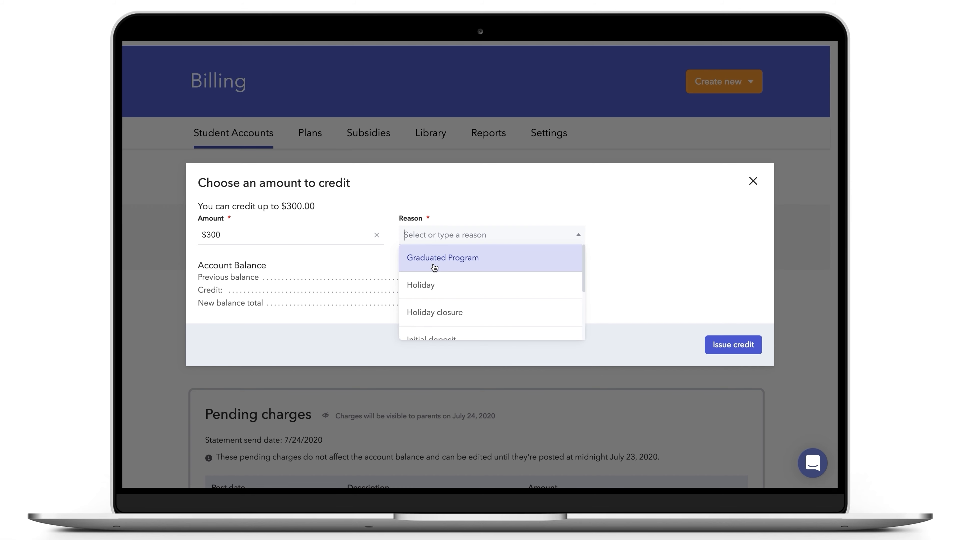
{"action": "left_click", "coordinate": [439, 313]}
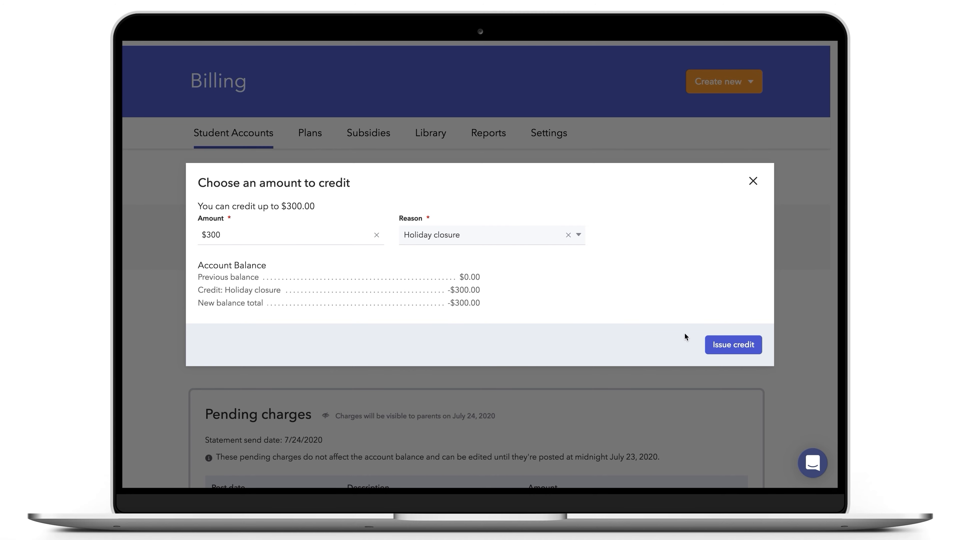
{"action": "left_click", "coordinate": [727, 344]}
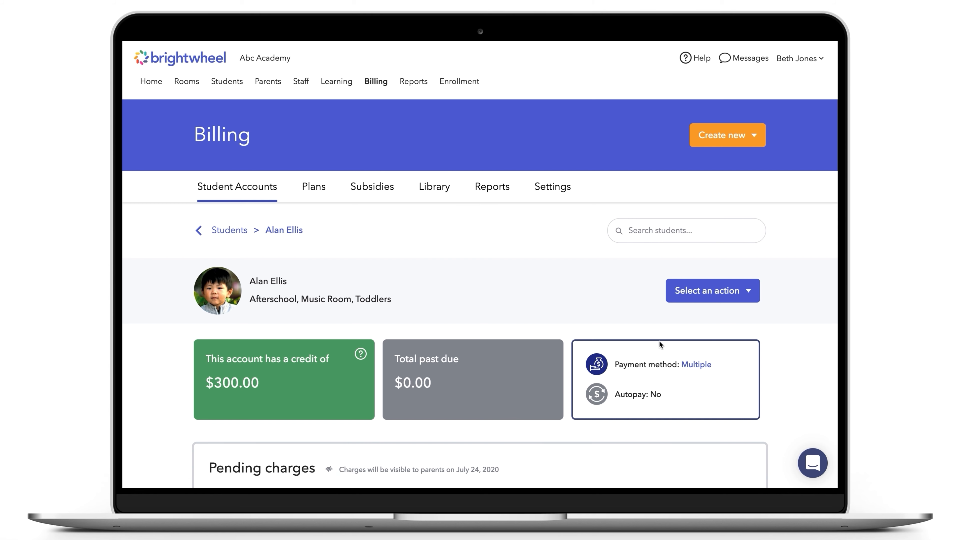
Review the student's billing plan with its statement schedule, recurring charges and payment methods, and check the Parents list for bill pay and autopay invitations
{"action": "left_click", "coordinate": [736, 290]}
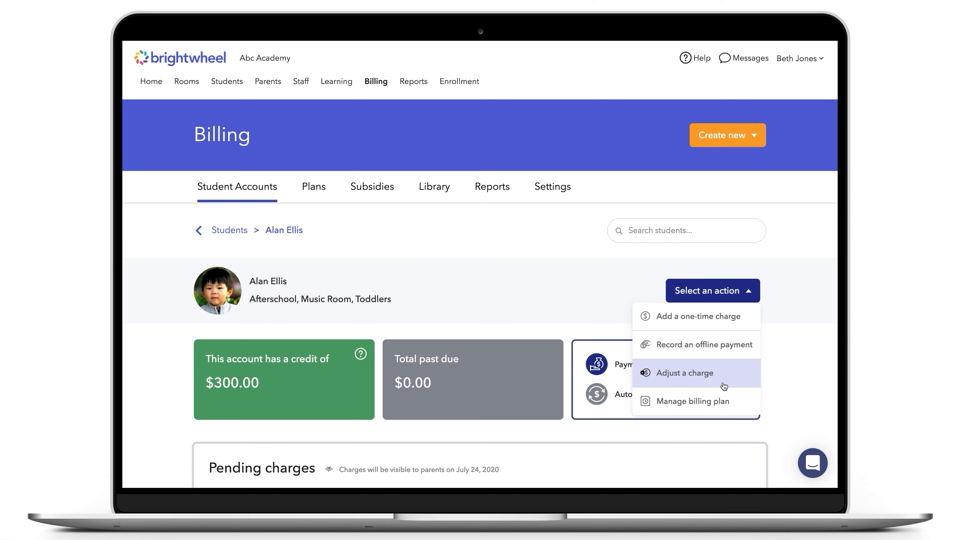
{"action": "left_click", "coordinate": [717, 402]}
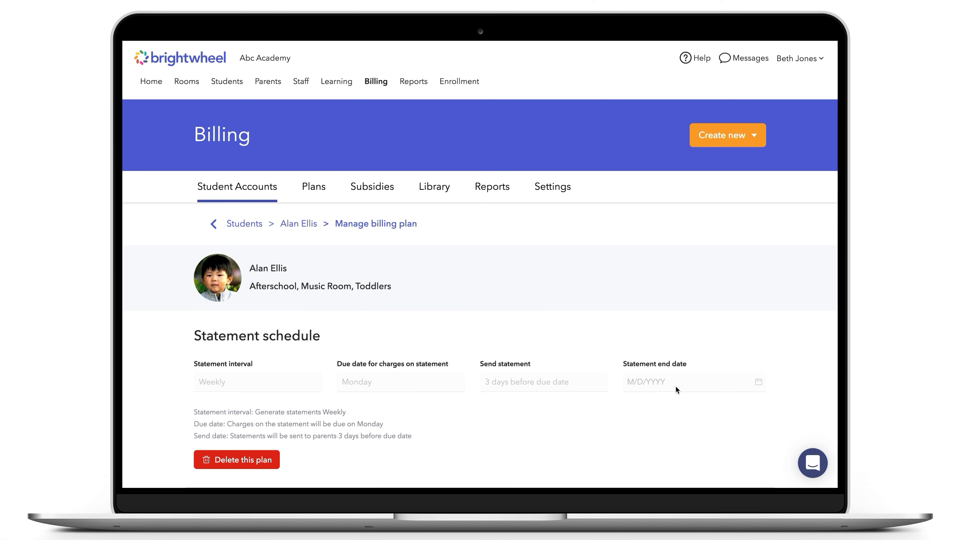
{"action": "scroll", "coordinate": [676, 389], "scroll_direction": "down", "scroll_amount": 5}
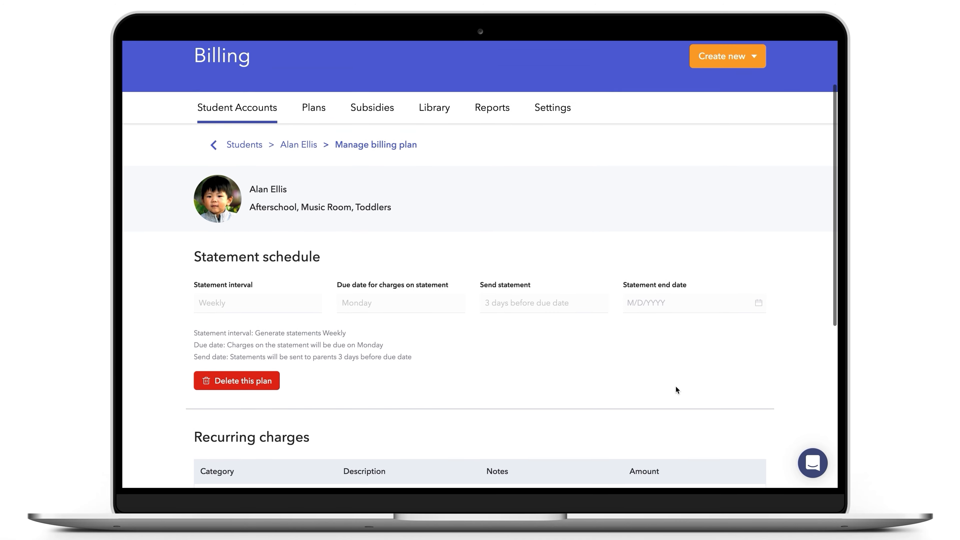
{"action": "scroll", "coordinate": [676, 389], "scroll_direction": "down", "scroll_amount": 5}
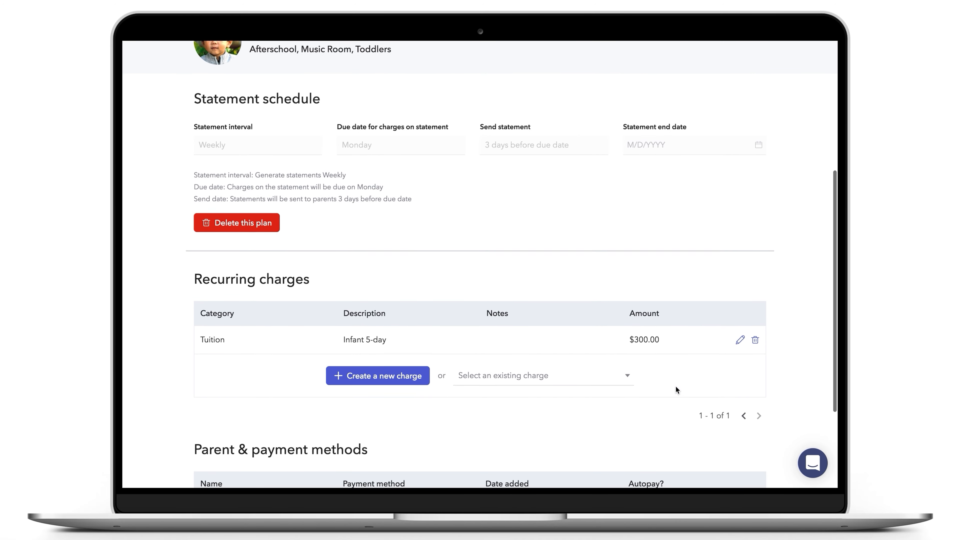
{"action": "scroll", "coordinate": [675, 383], "scroll_direction": "down", "scroll_amount": 1}
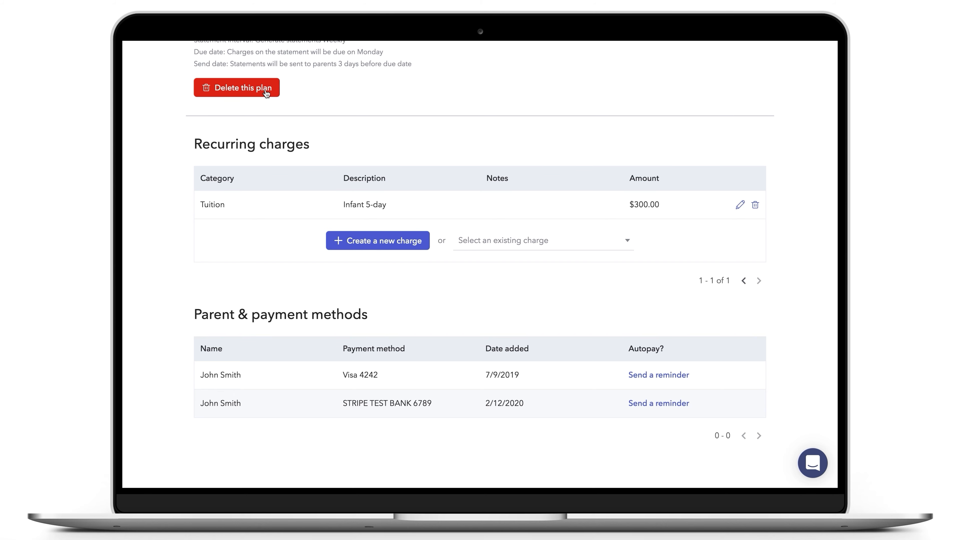
{"action": "scroll", "coordinate": [266, 93], "scroll_direction": "up", "scroll_amount": 10}
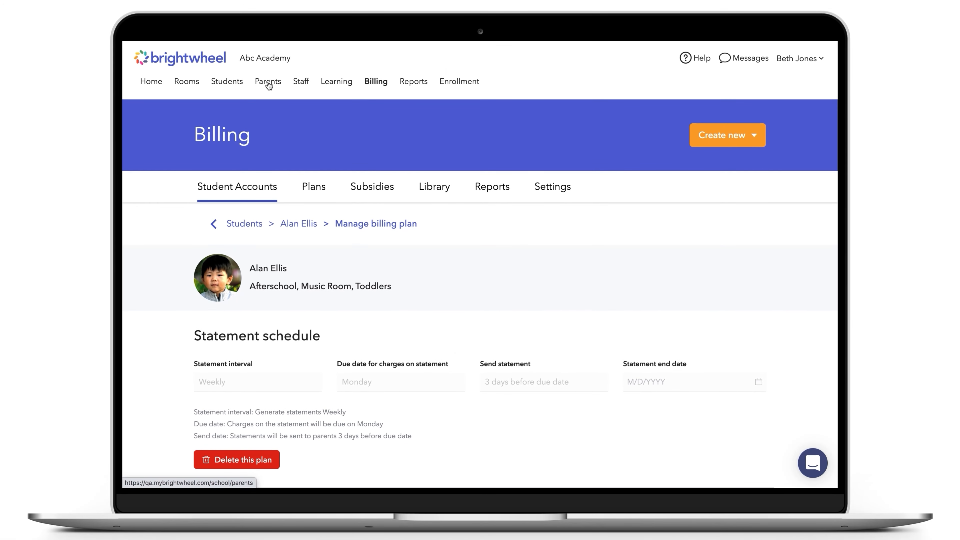
{"action": "left_click", "coordinate": [268, 83]}
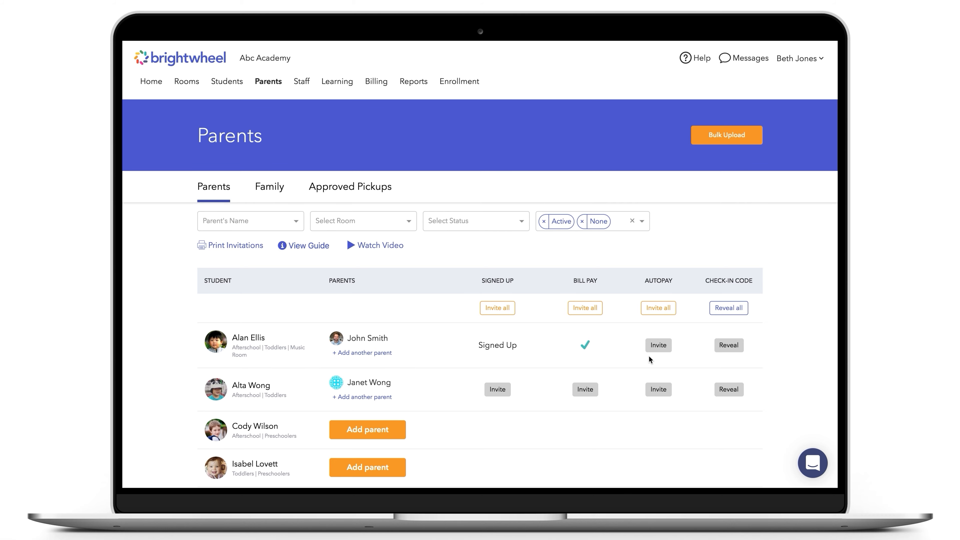
Open the Aging Report from the billing reports and examine each student's past due balances by length of time
{"action": "left_click", "coordinate": [372, 85]}
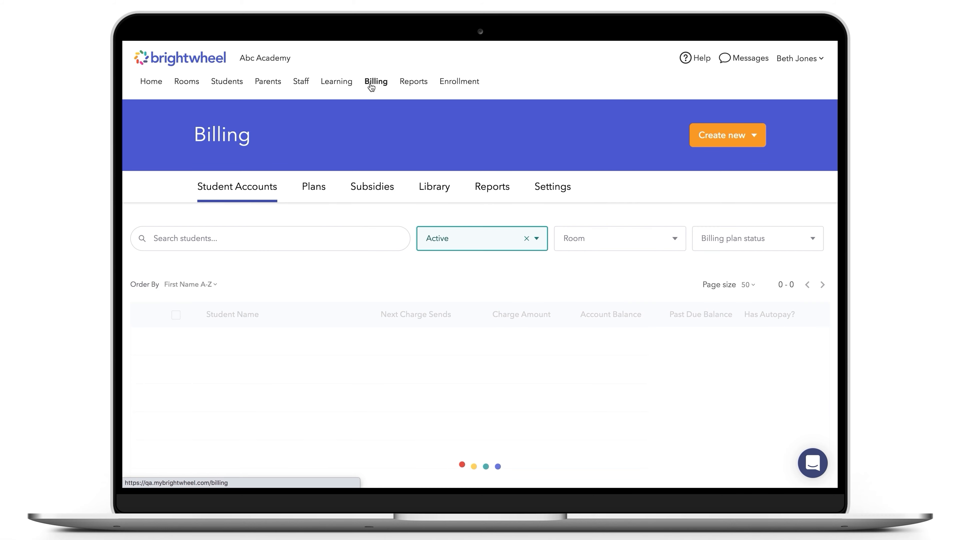
{"action": "left_click", "coordinate": [493, 196]}
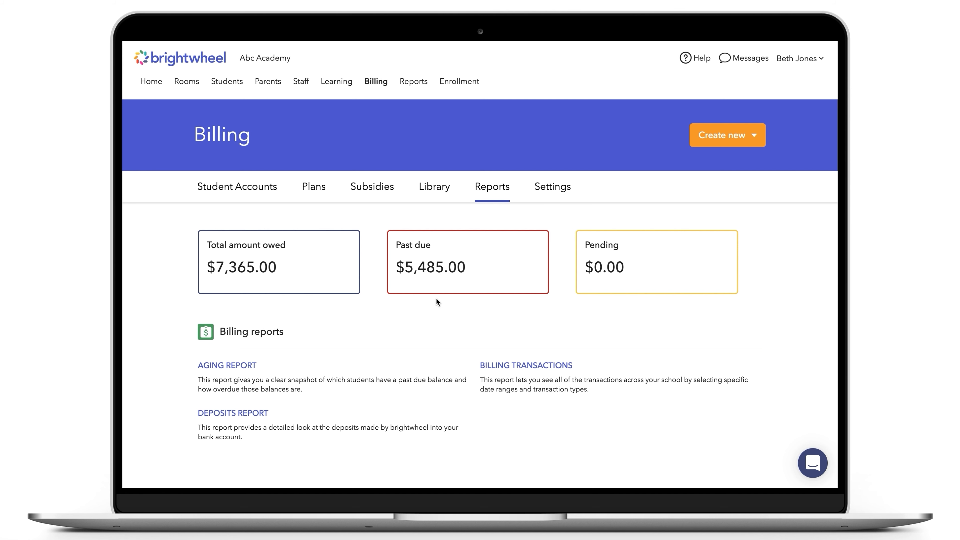
{"action": "left_click", "coordinate": [228, 366]}
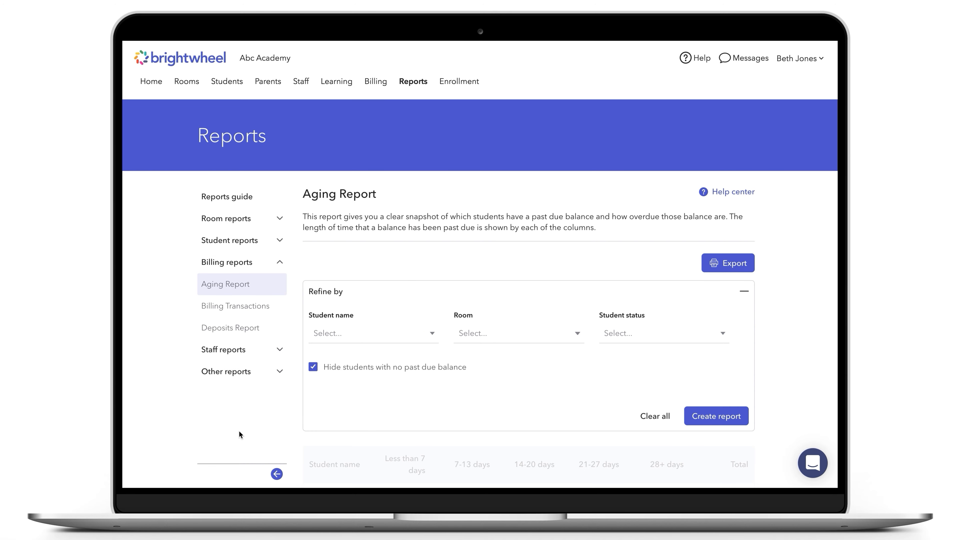
{"action": "scroll", "coordinate": [240, 434], "scroll_direction": "down", "scroll_amount": 5}
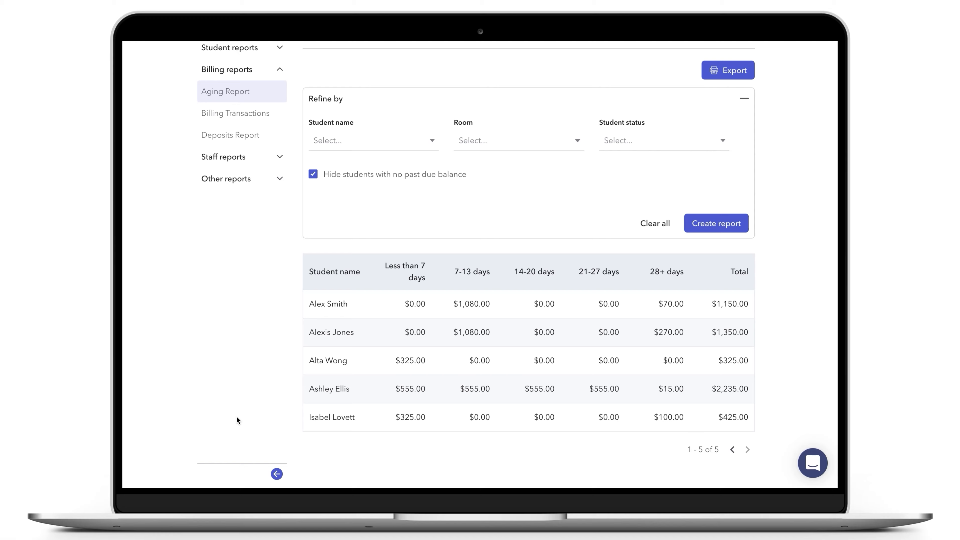
{"action": "scroll", "coordinate": [236, 416], "scroll_direction": "up", "scroll_amount": 4}
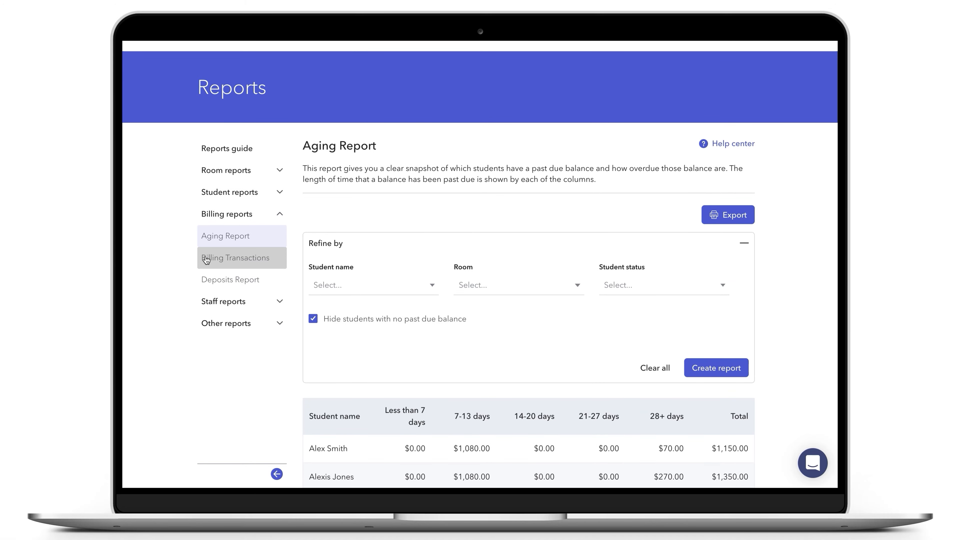
Open the Billing Transactions report and examine its filters and the transactions listed across the school
{"action": "left_click", "coordinate": [206, 259]}
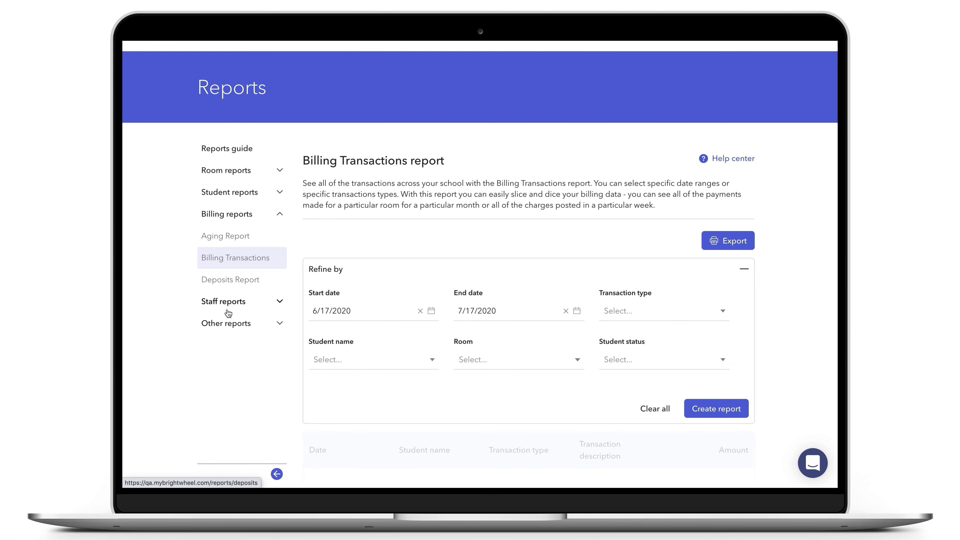
{"action": "scroll", "coordinate": [261, 395], "scroll_direction": "down", "scroll_amount": 3}
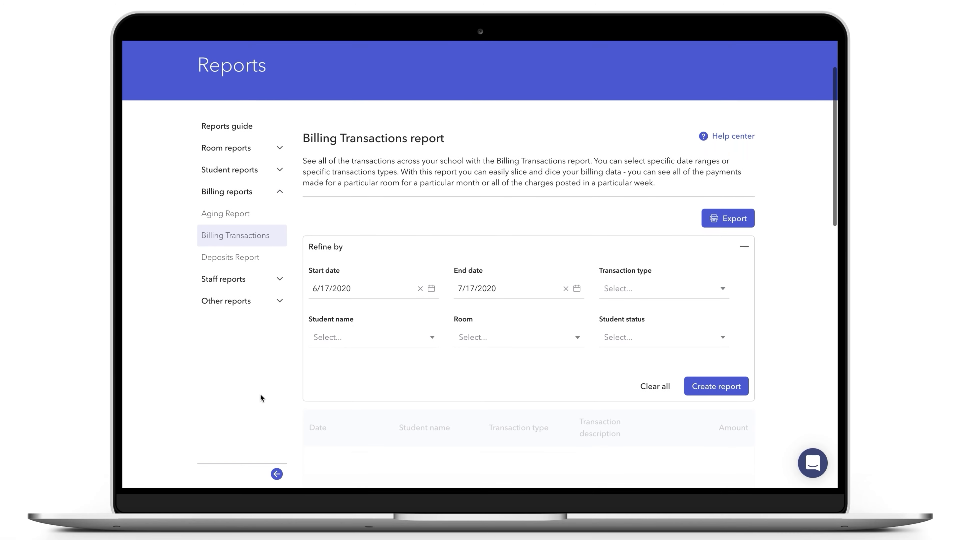
{"action": "scroll", "coordinate": [260, 395], "scroll_direction": "down", "scroll_amount": 3}
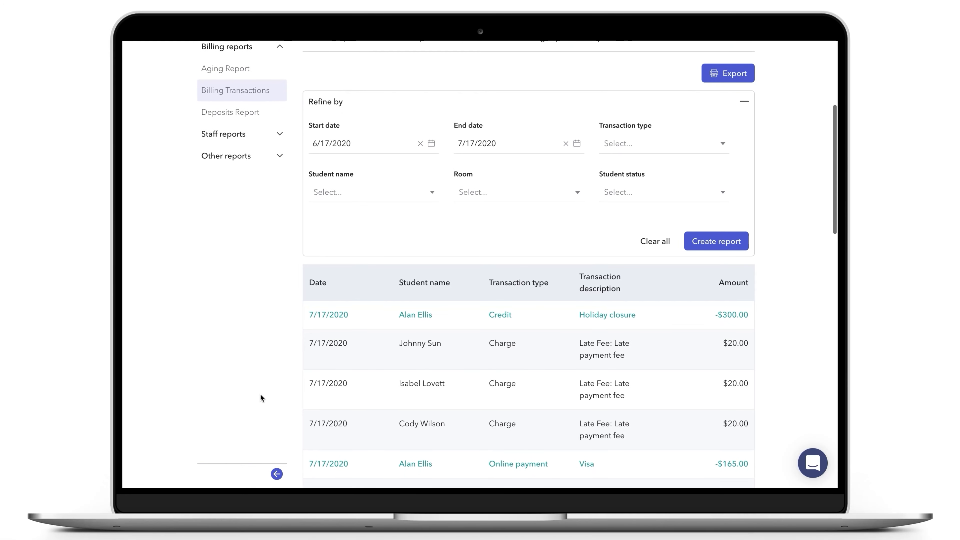
{"action": "scroll", "coordinate": [261, 395], "scroll_direction": "down", "scroll_amount": 1}
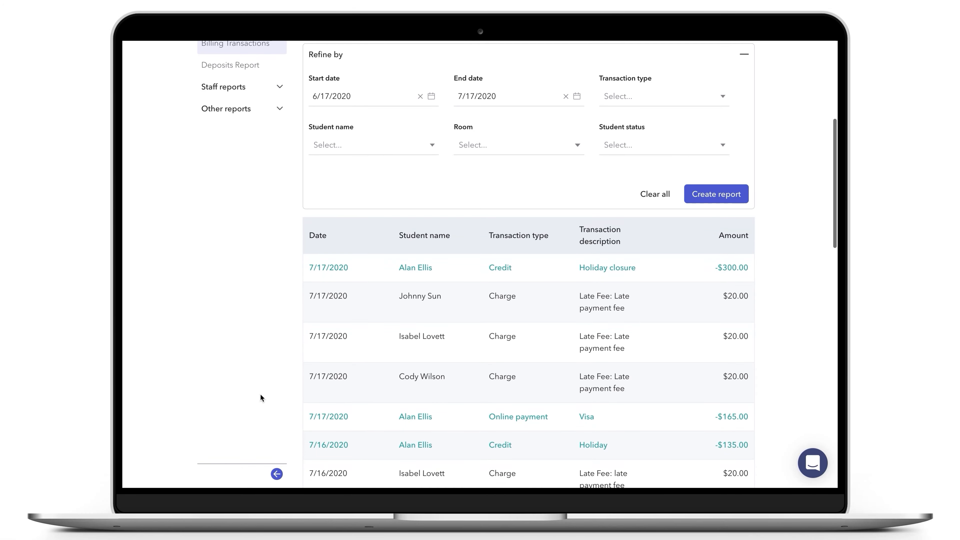
{"action": "scroll", "coordinate": [260, 395], "scroll_direction": "up", "scroll_amount": 1}
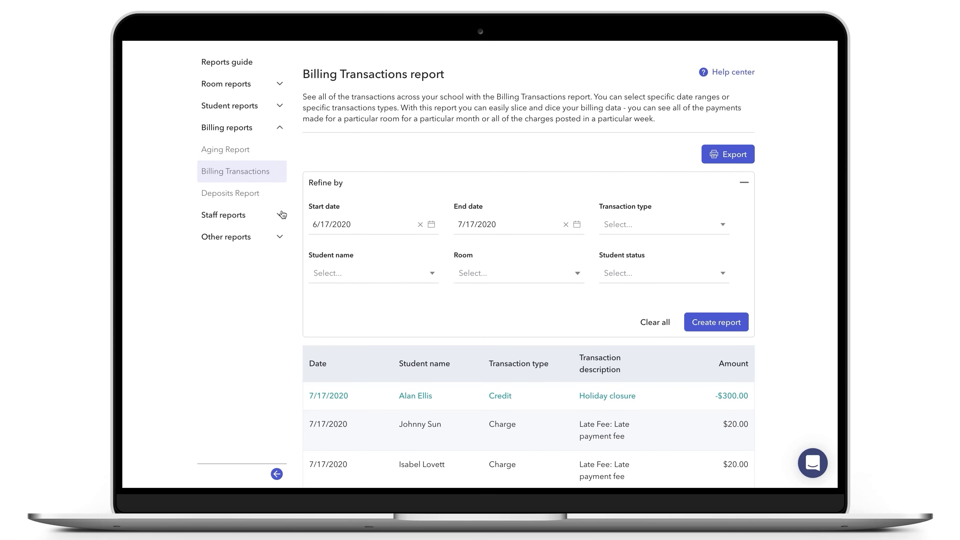
Open the Deposits Report and export it to the one preselected recipient
{"action": "left_click", "coordinate": [249, 201]}
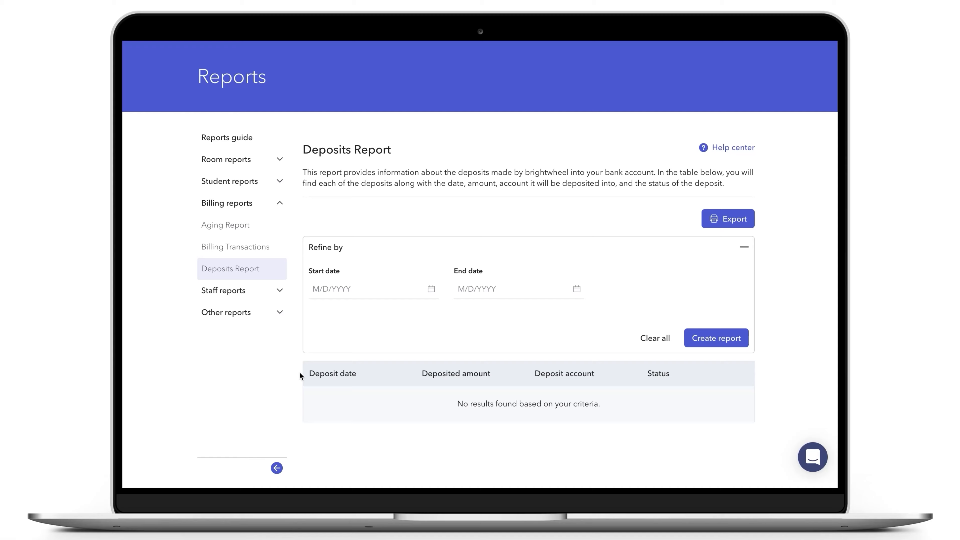
{"action": "scroll", "coordinate": [300, 375], "scroll_direction": "up", "scroll_amount": 1}
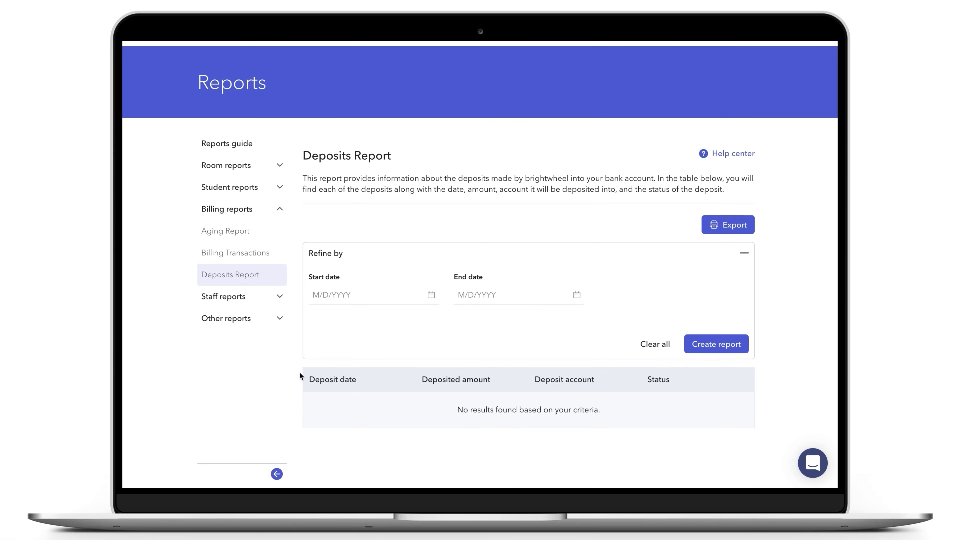
{"action": "left_click", "coordinate": [742, 226]}
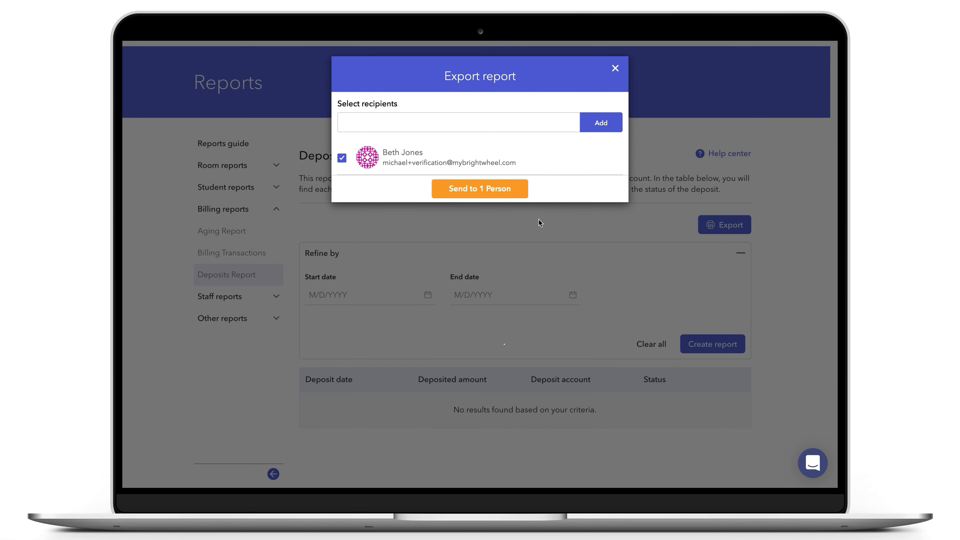
{"action": "left_click", "coordinate": [479, 193]}
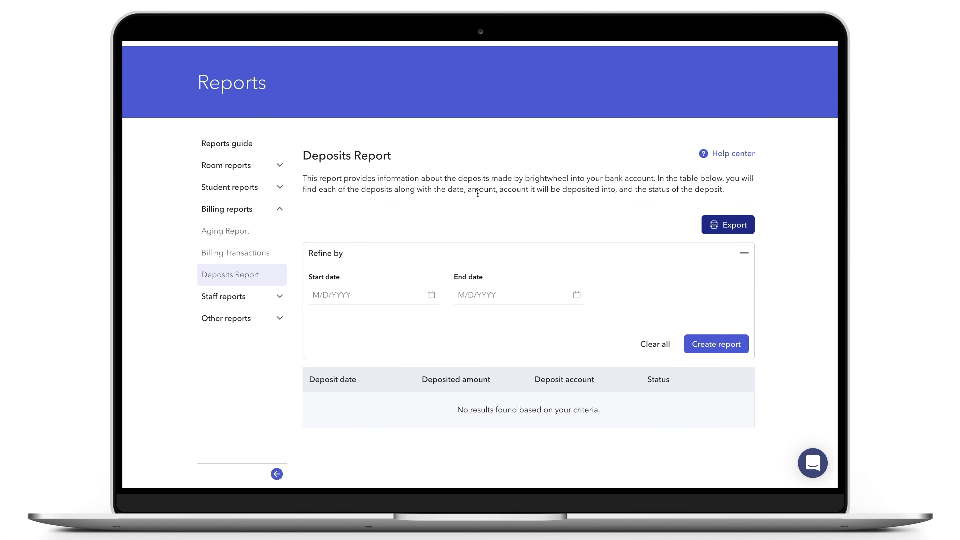
Check the subsidy agency balances in the billing area, and return to the student accounts list
{"action": "scroll", "coordinate": [477, 194], "scroll_direction": "up", "scroll_amount": 2}
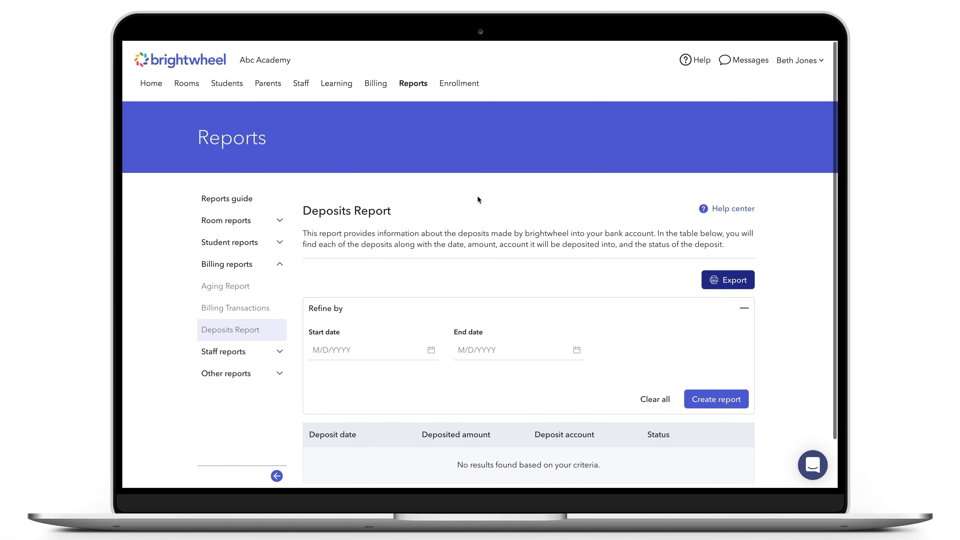
{"action": "left_click", "coordinate": [371, 85]}
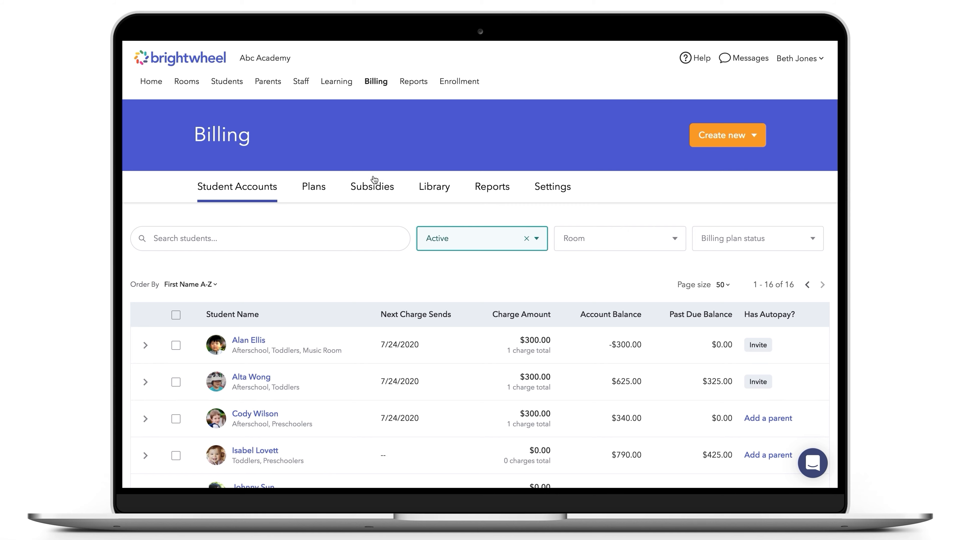
{"action": "left_click", "coordinate": [376, 188]}
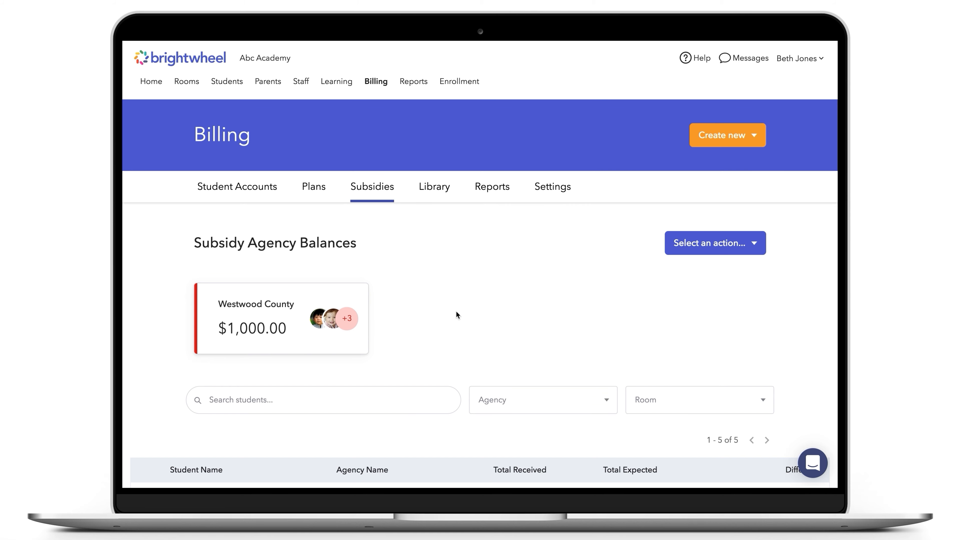
{"action": "left_click", "coordinate": [370, 81]}
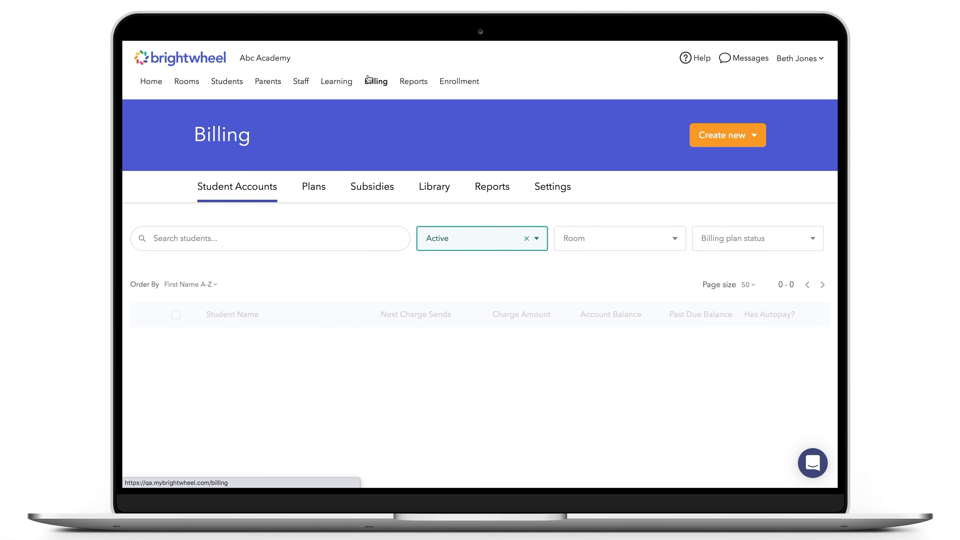